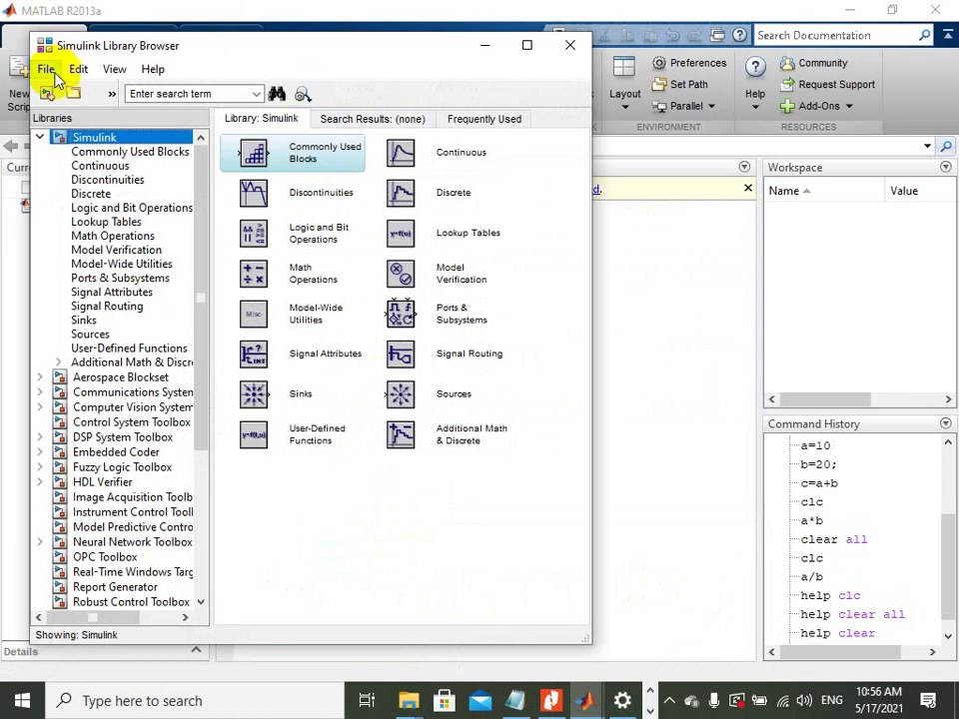
Look through the list of block libraries, from Simulink down to xPC Target.
drag(189, 53, 410, 31)
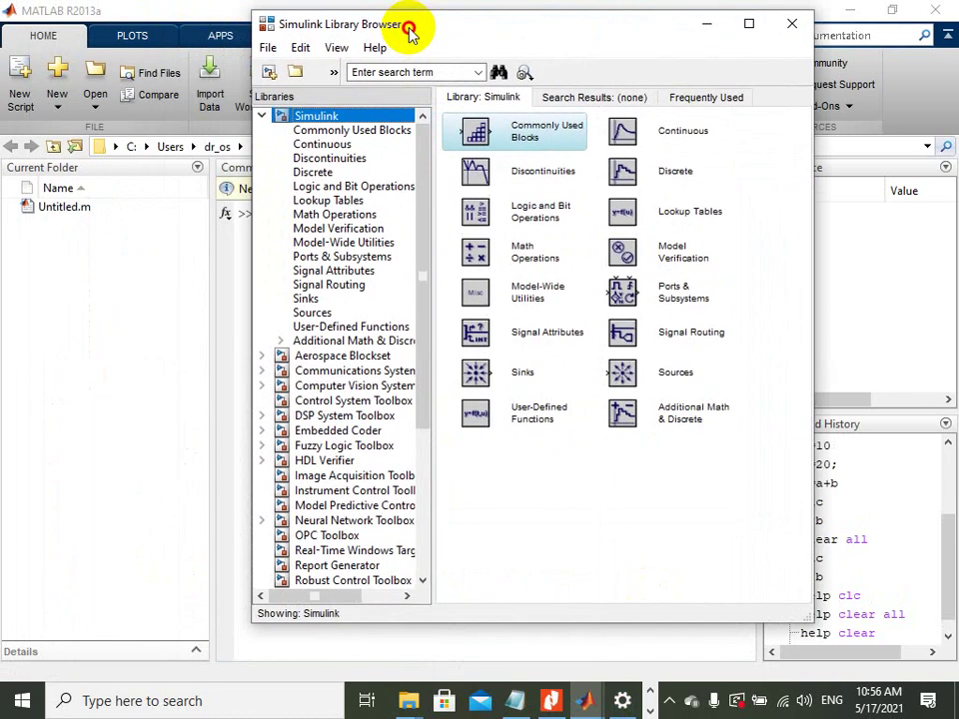
drag(425, 189, 428, 216)
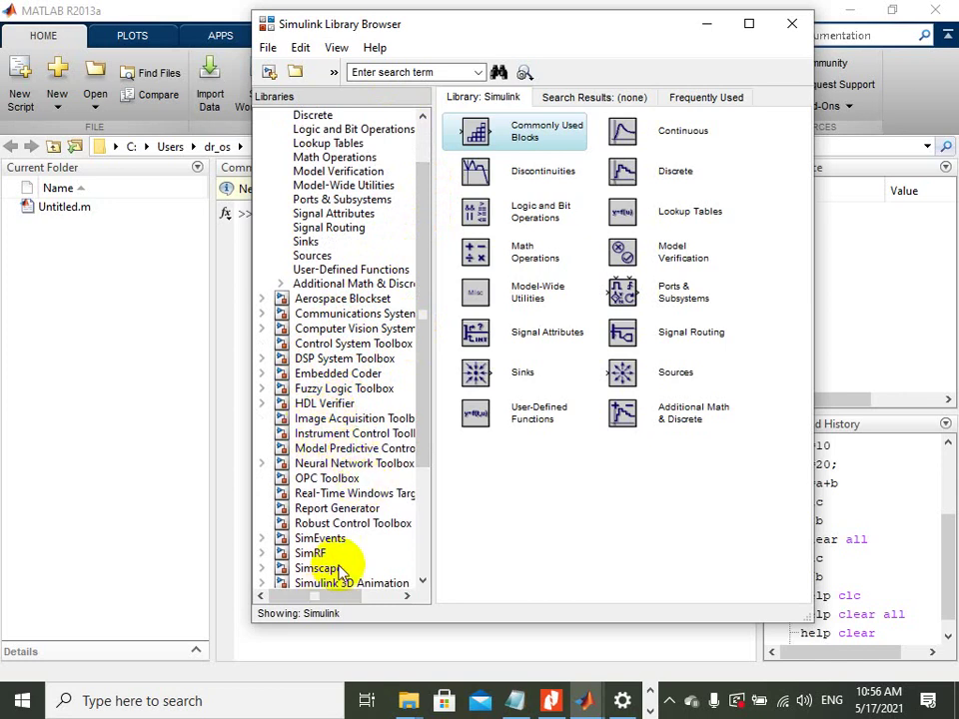
scroll(340, 572, down, 2)
scroll(389, 560, down, 2)
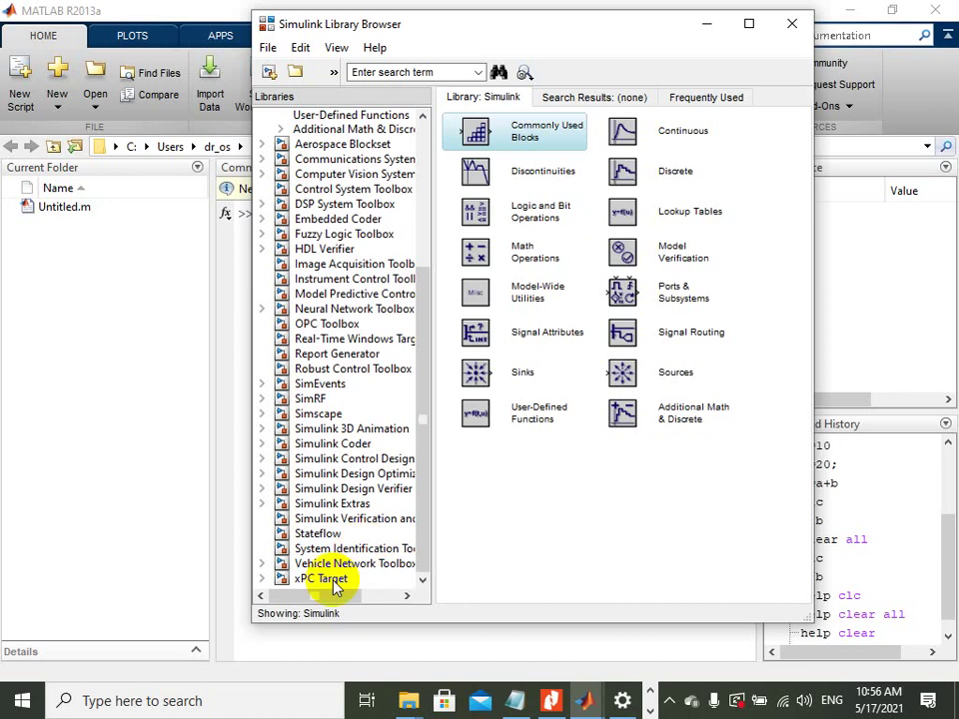
drag(414, 452, 438, 317)
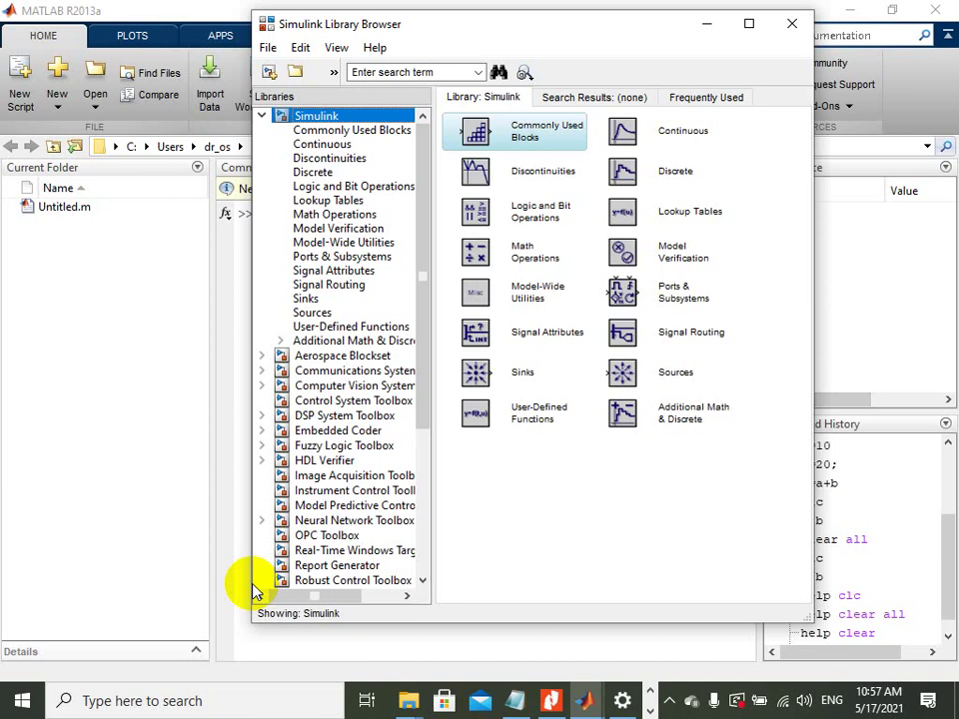
Create a new blank model and position its window alongside the Simulink Library Browser.
click(268, 48)
mouse_move(336, 72)
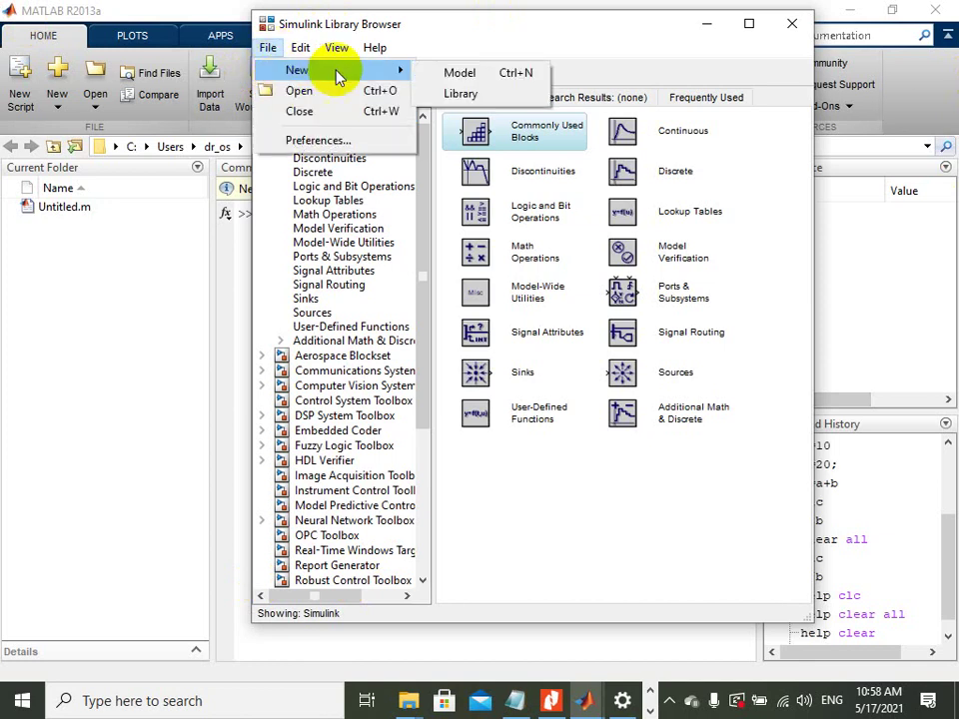
click(456, 72)
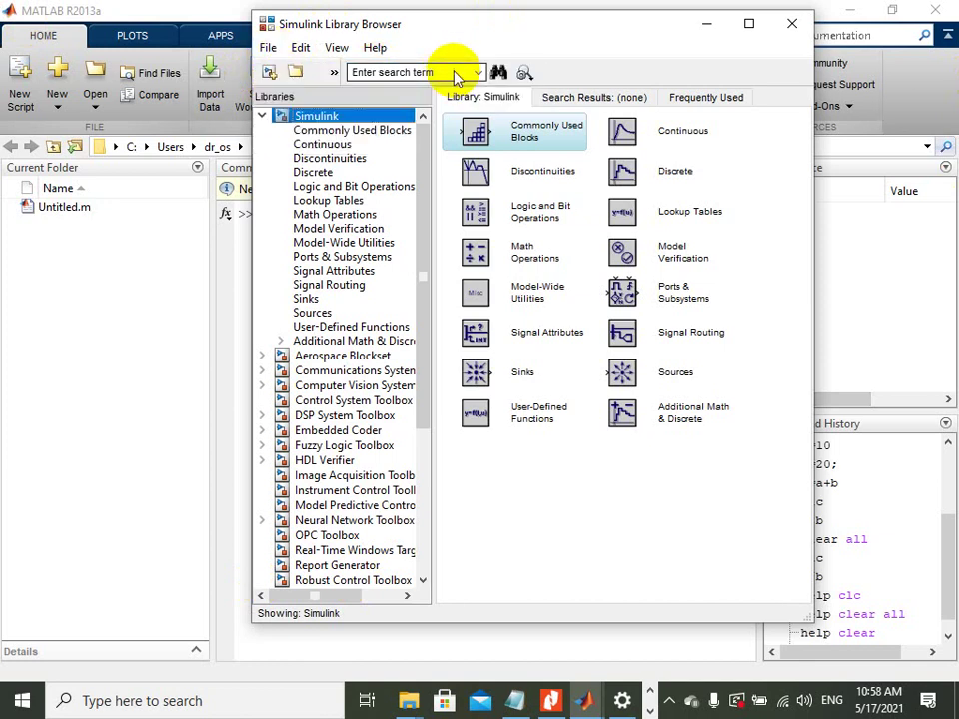
drag(620, 30, 499, 42)
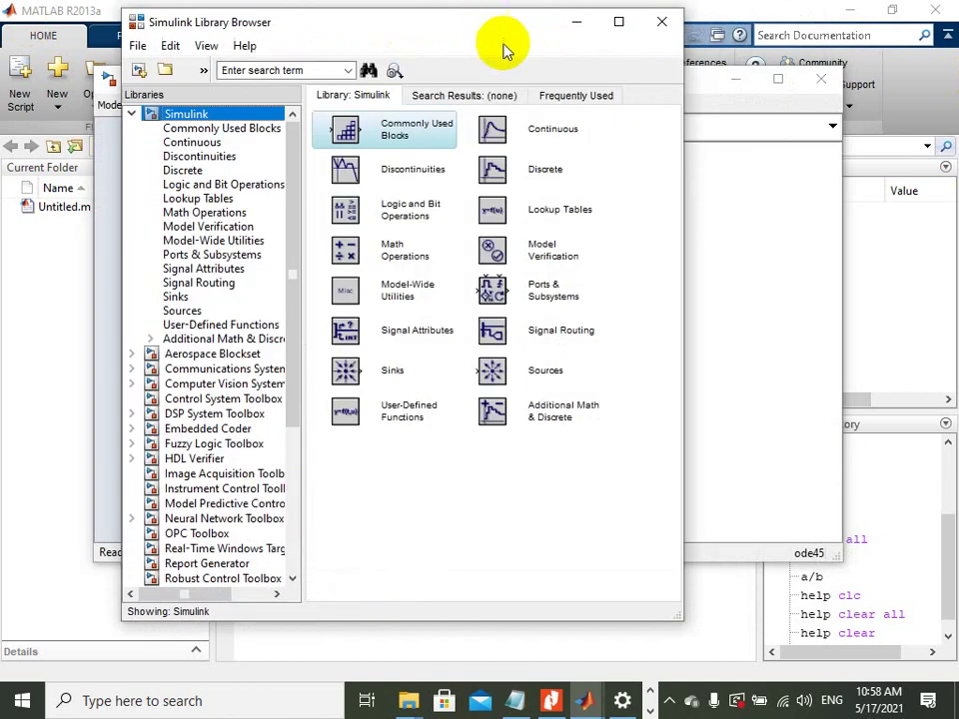
drag(721, 90, 781, 229)
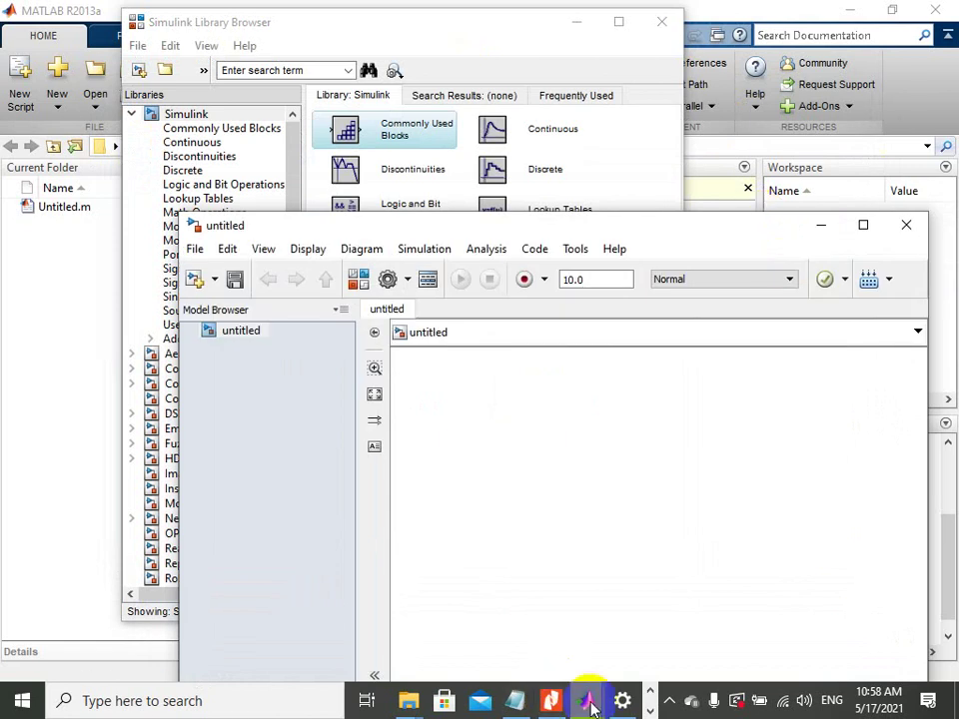
Dismiss the meeting time-limit notice and rearrange the model and library browser windows so both can be reached.
click(652, 709)
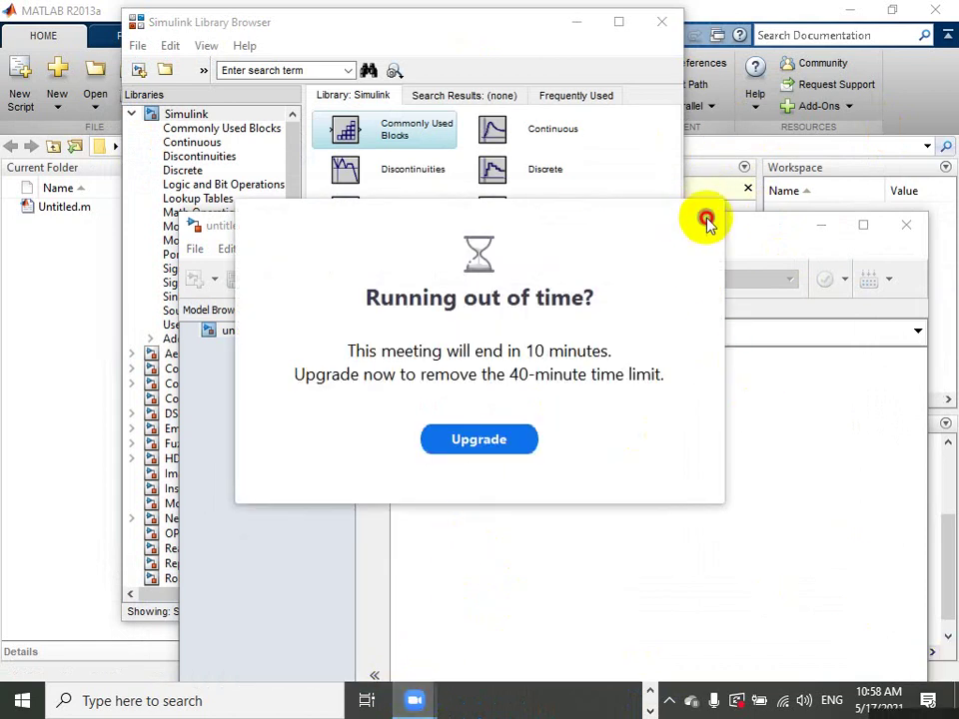
click(706, 218)
drag(611, 229, 557, 175)
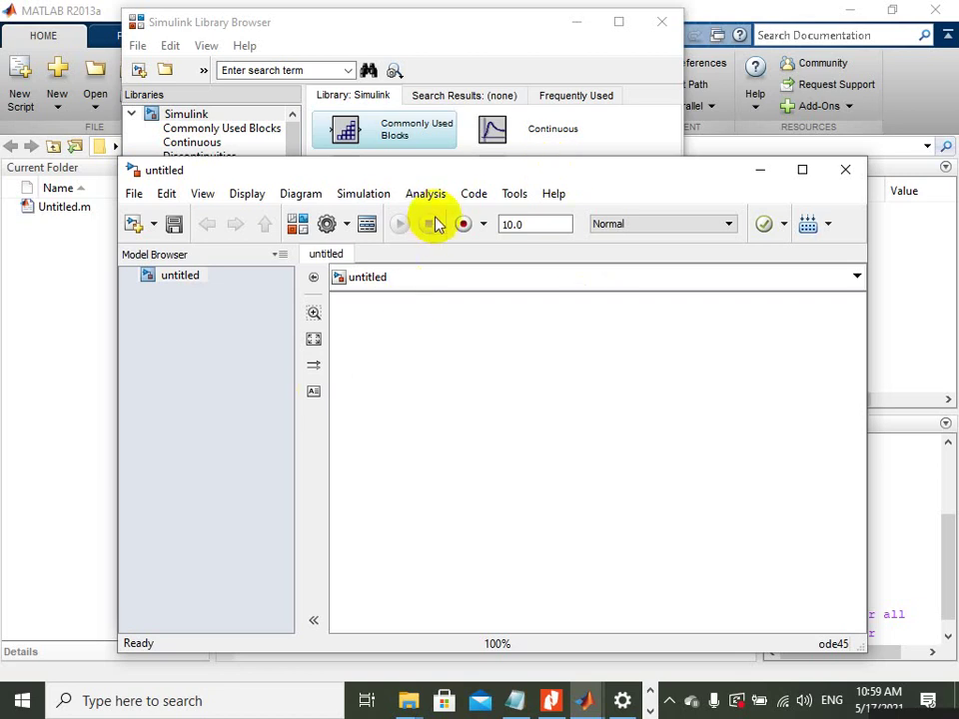
drag(423, 182, 531, 191)
drag(374, 21, 243, 46)
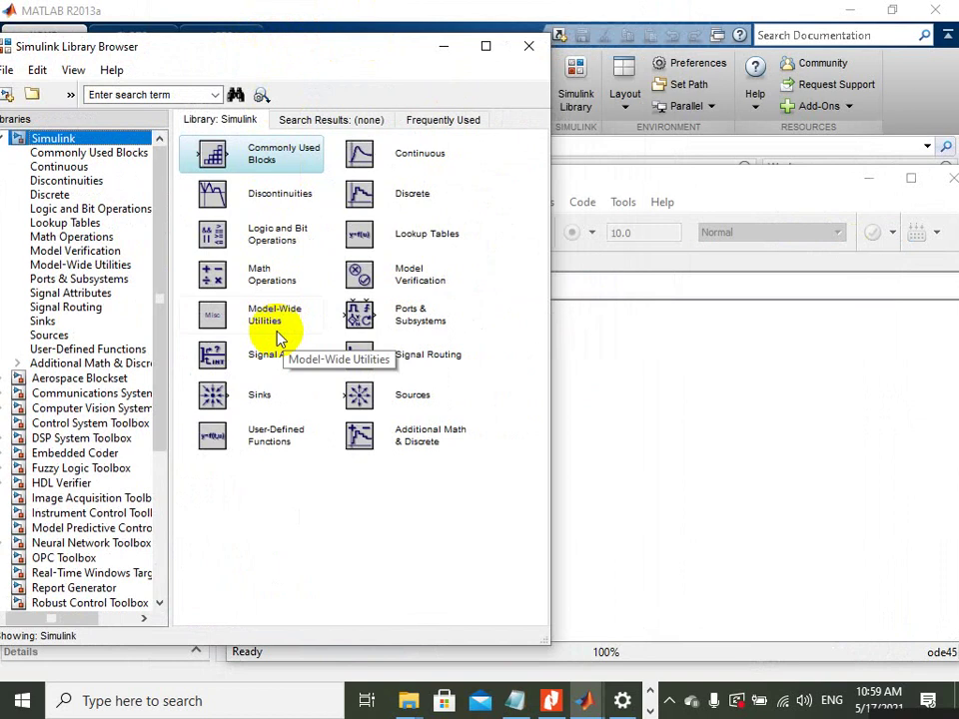
drag(95, 55, 119, 57)
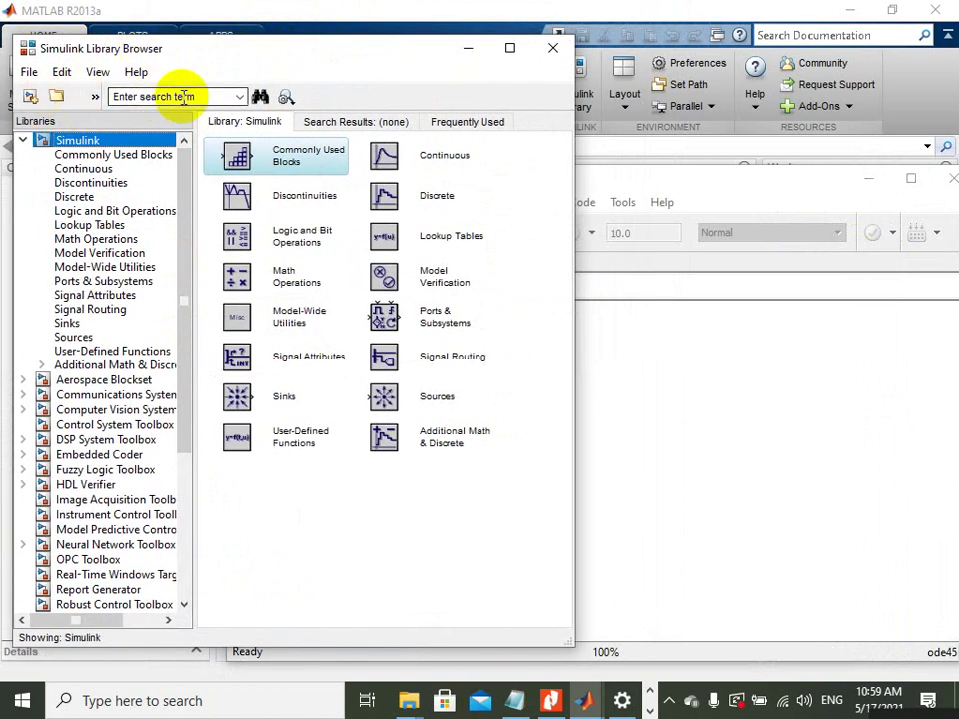
Search the block libraries for "integrator".
click(180, 94)
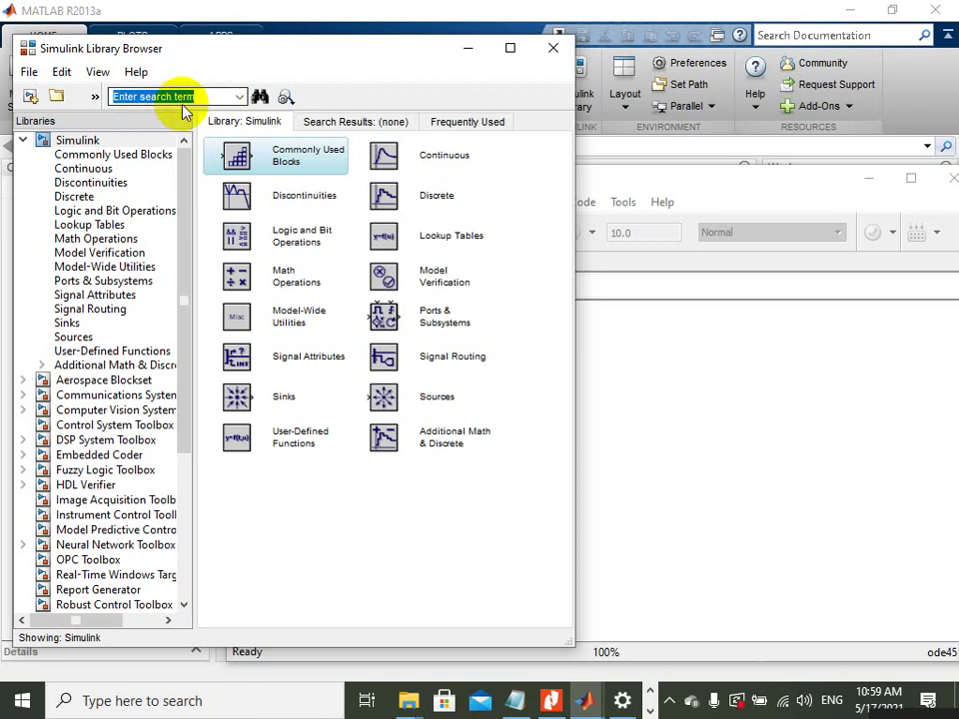
text(i)
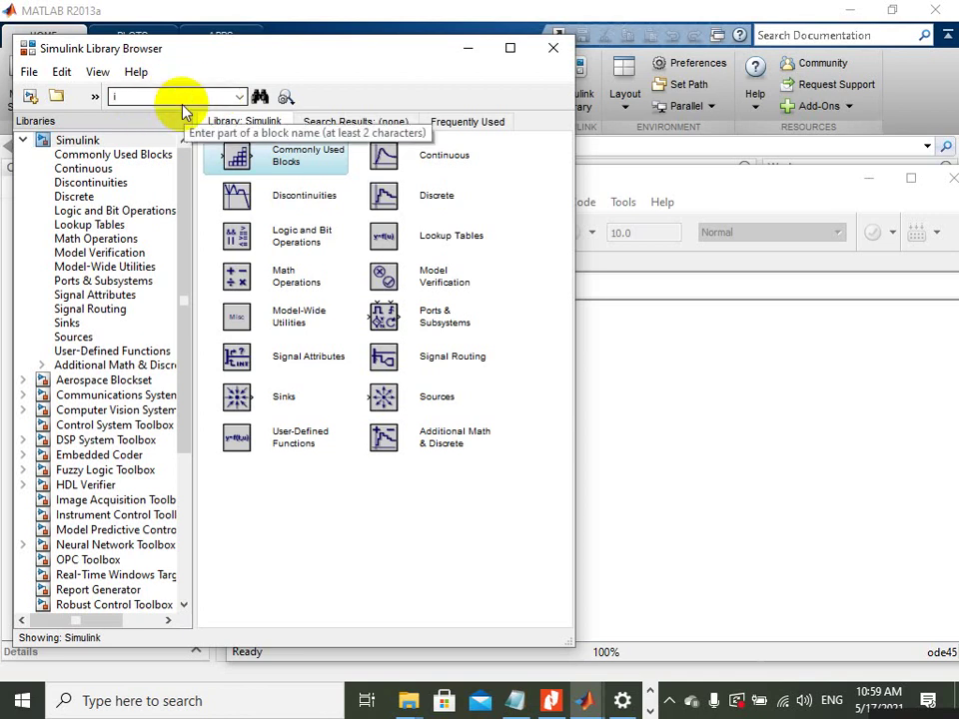
text(ntegrator)
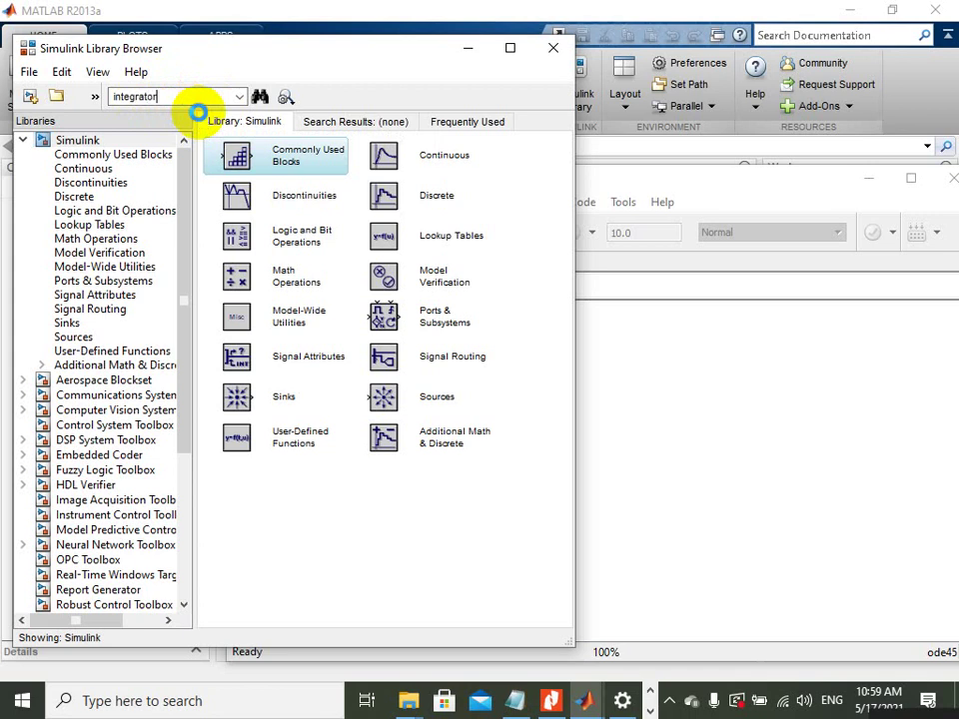
key(Return)
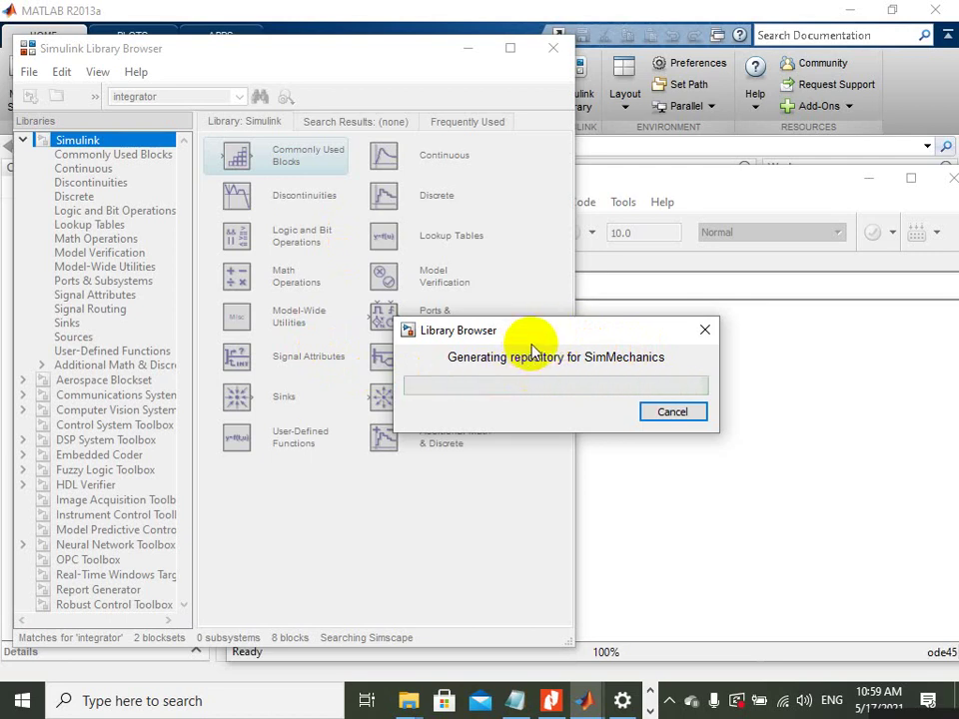
drag(539, 338, 471, 363)
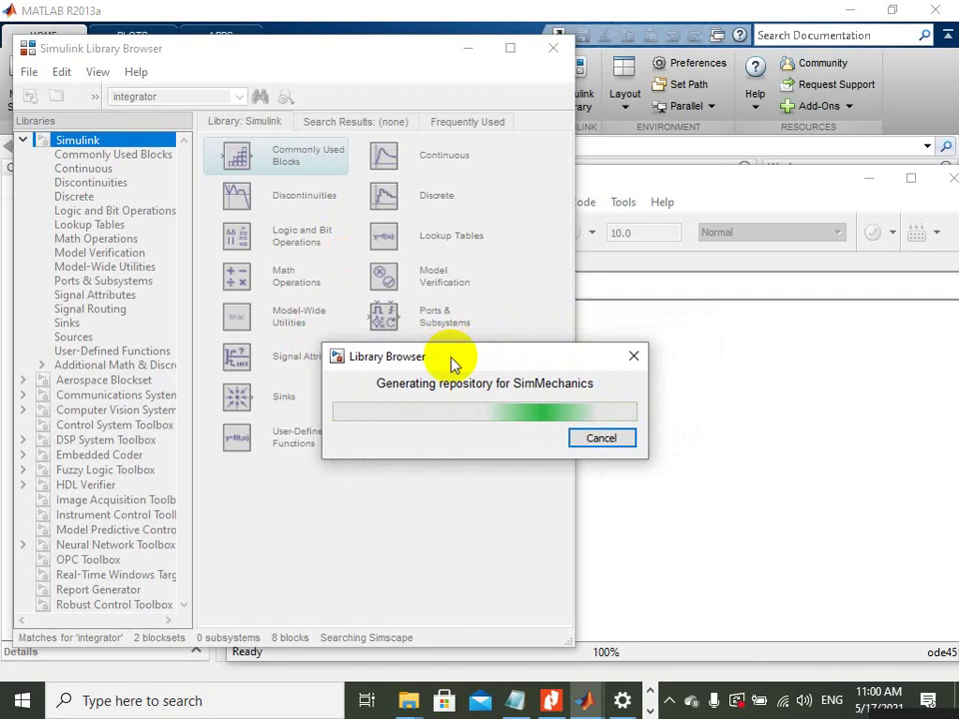
drag(450, 361, 361, 416)
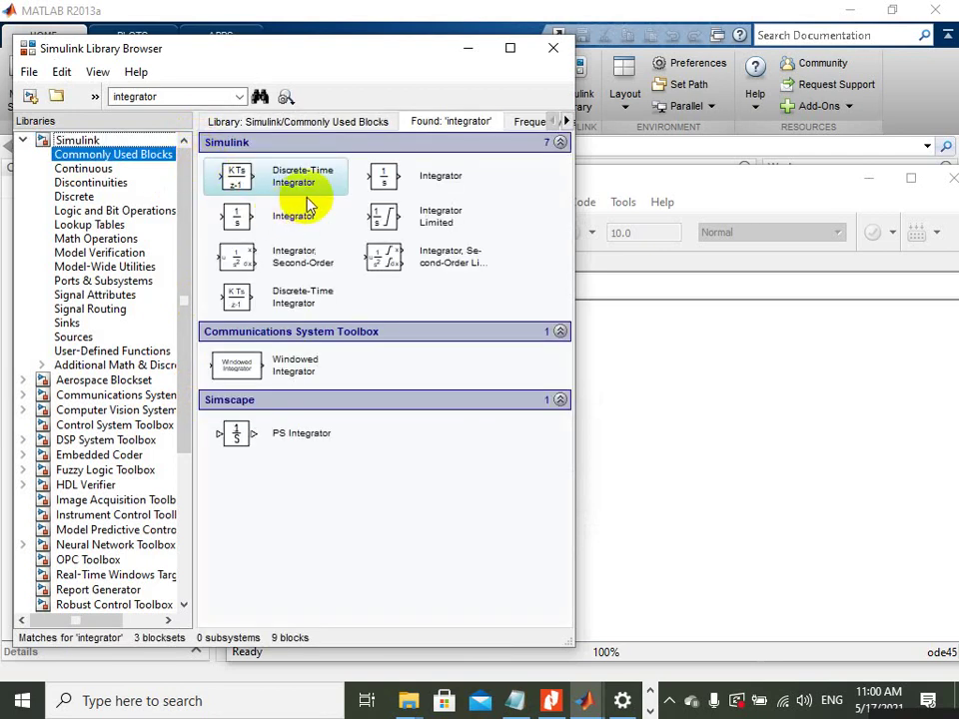
Make room for the model canvas and add the Simulink Continuous Integrator block to the untitled model.
click(226, 217)
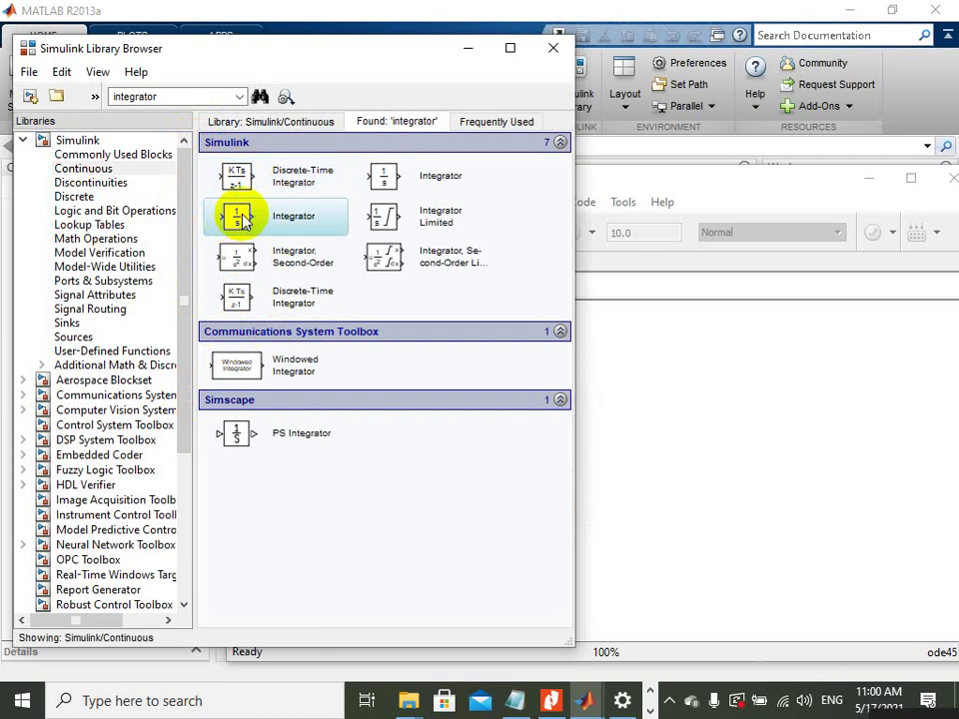
click(661, 180)
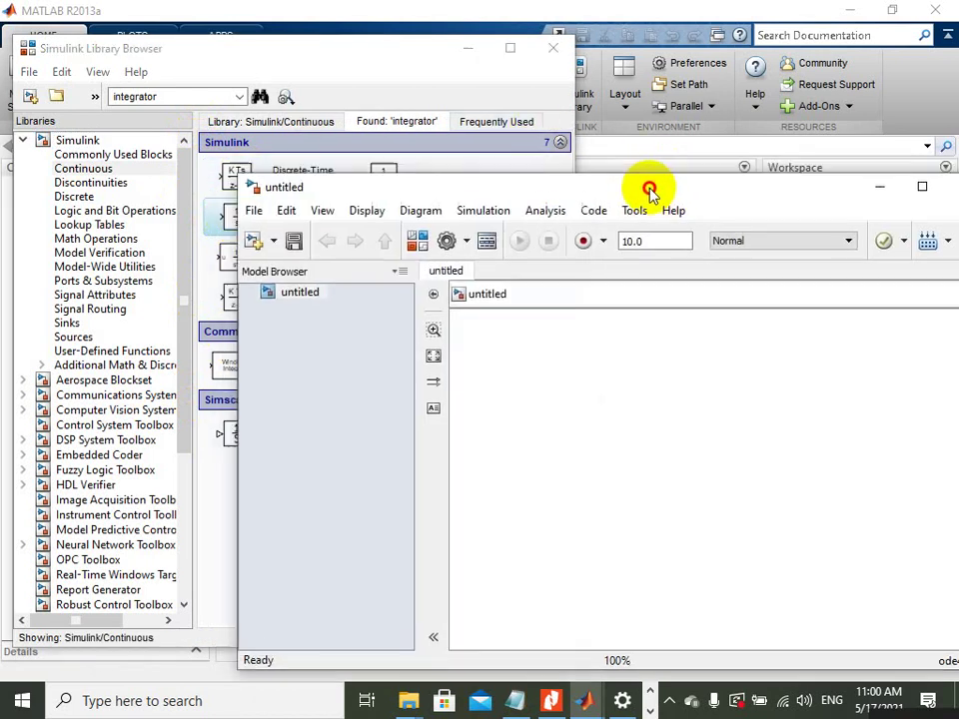
drag(650, 189, 736, 193)
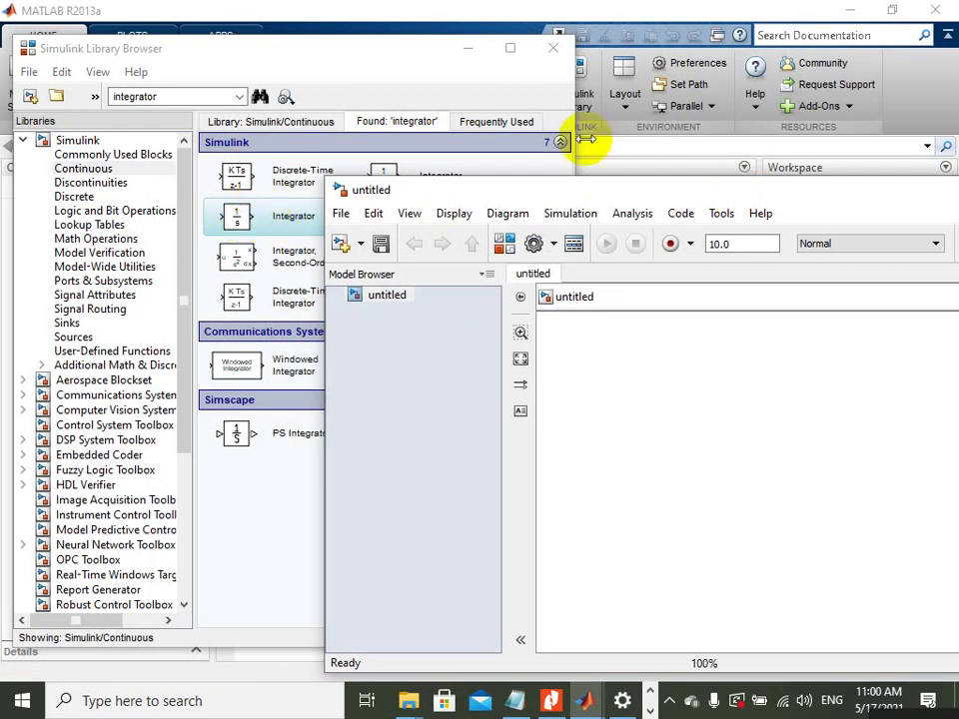
click(237, 216)
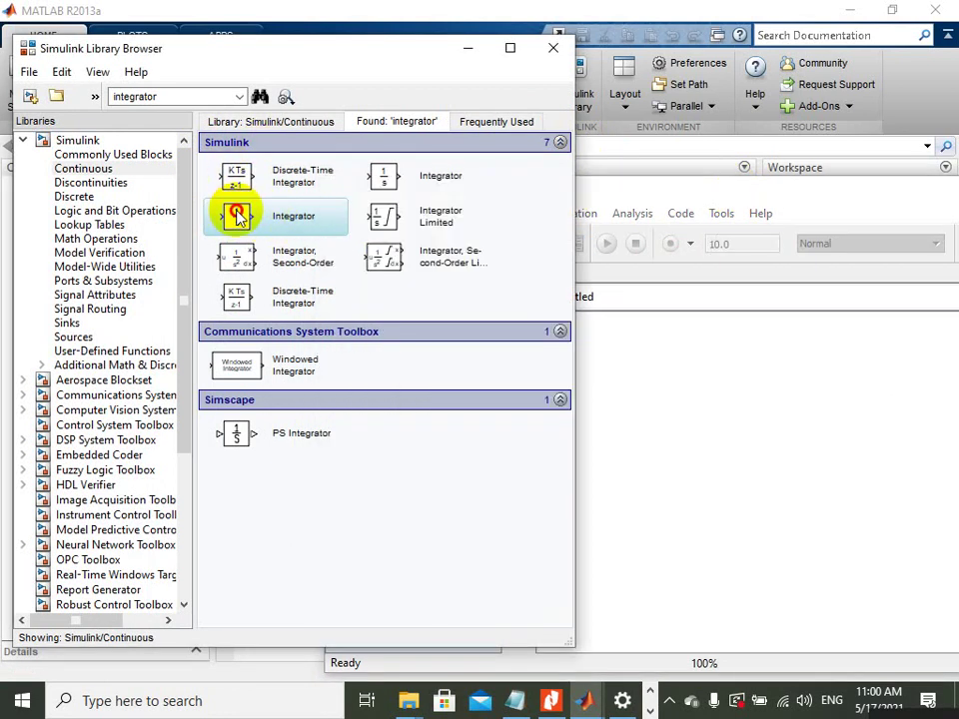
mouse_move(238, 216)
mouse_down()
mouse_move(249, 242)
mouse_move(391, 349)
mouse_move(420, 365)
mouse_move(455, 368)
mouse_up()
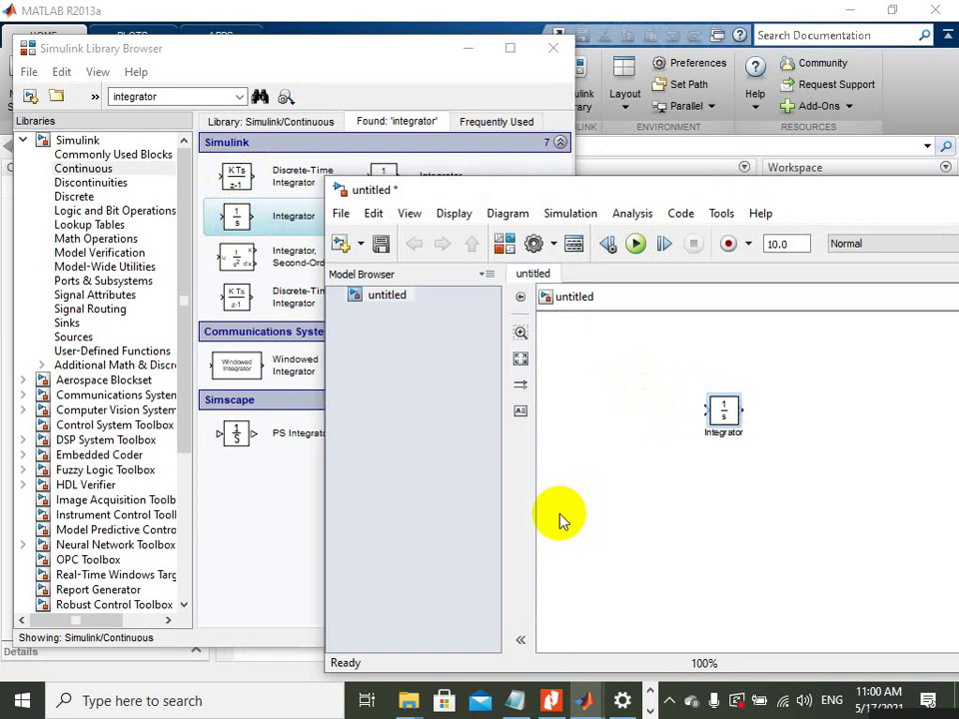
Add a second Integrator block from the library above the first one, and delete it again.
click(250, 213)
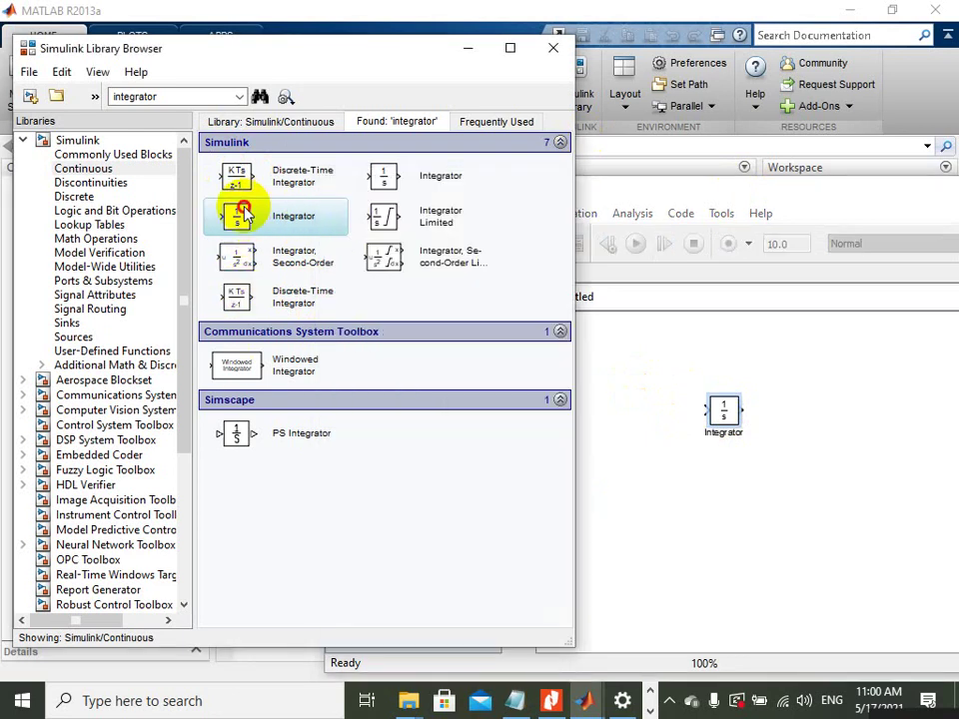
drag(243, 214, 690, 361)
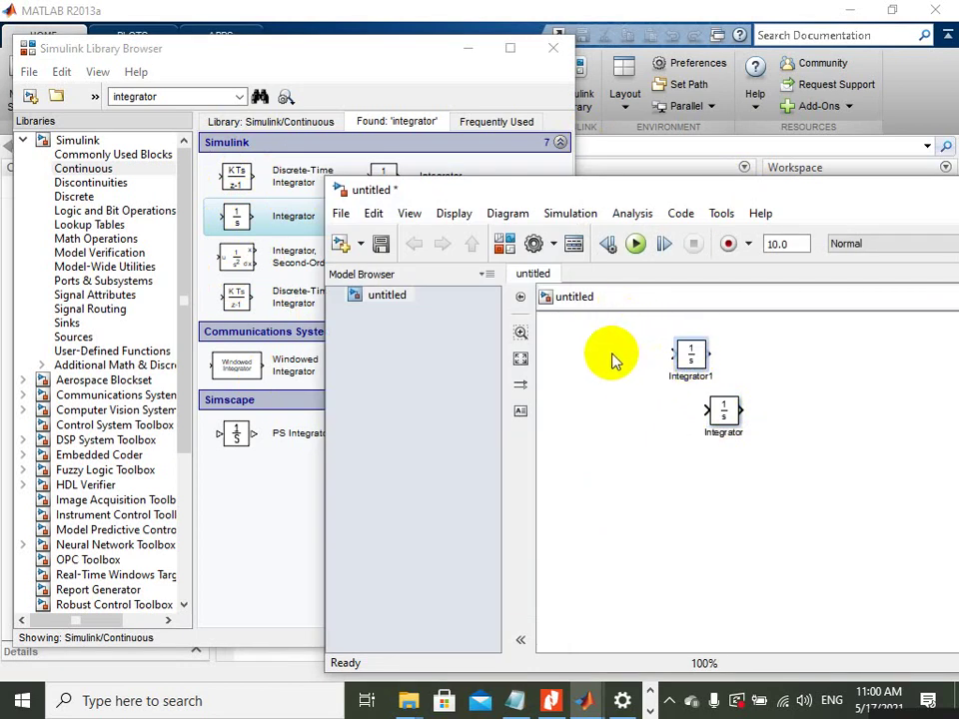
click(723, 411)
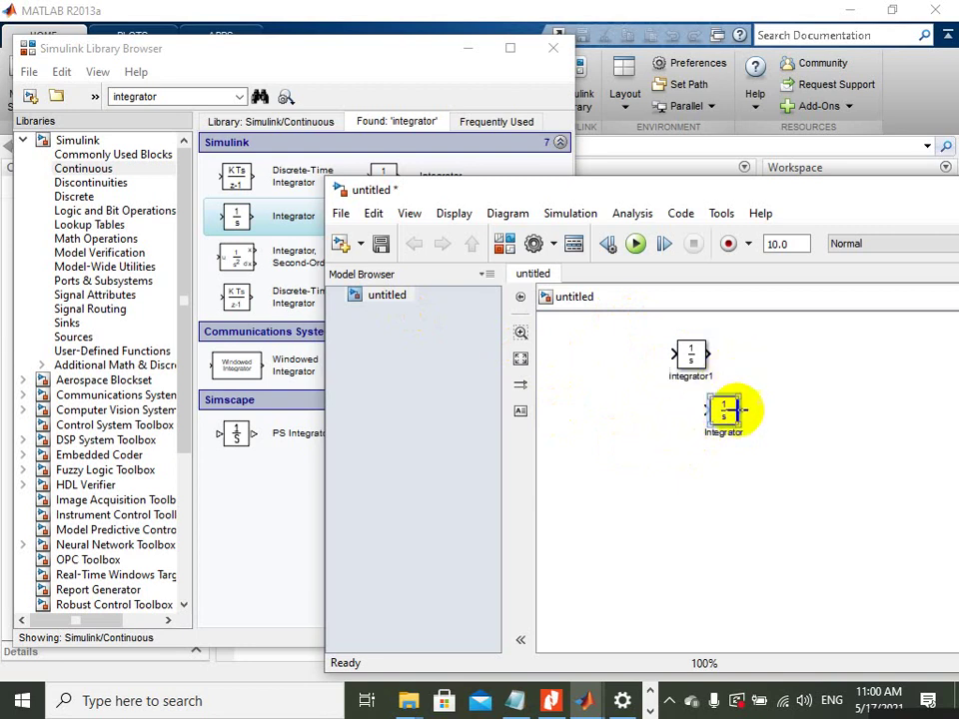
click(689, 353)
key(Delete)
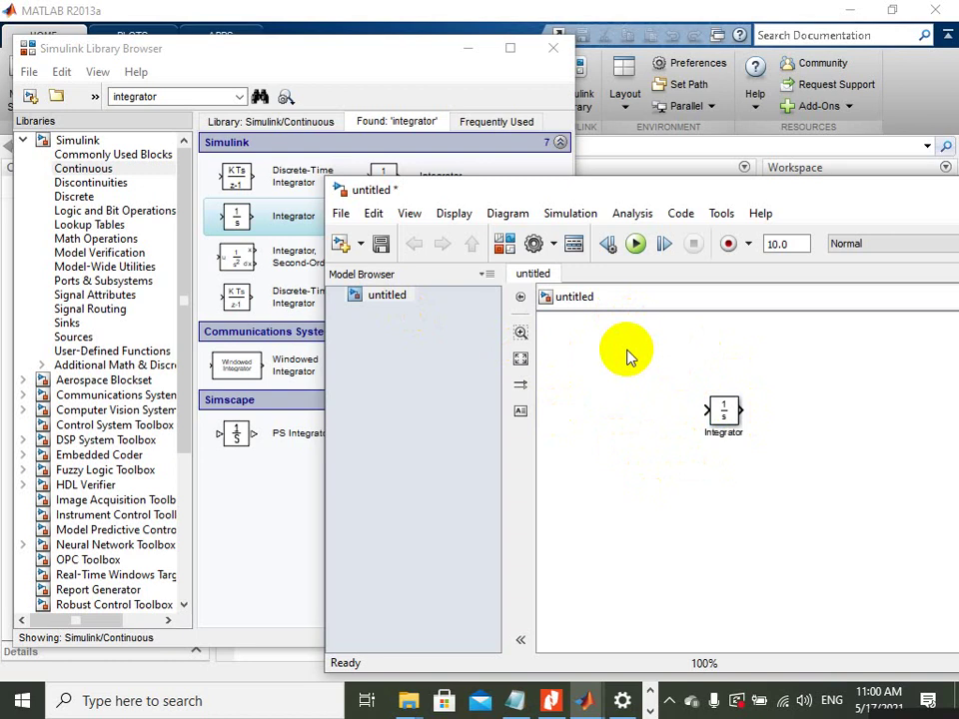
Duplicate the Integrator block within the model, placing the copy below and to the right of the original.
click(726, 418)
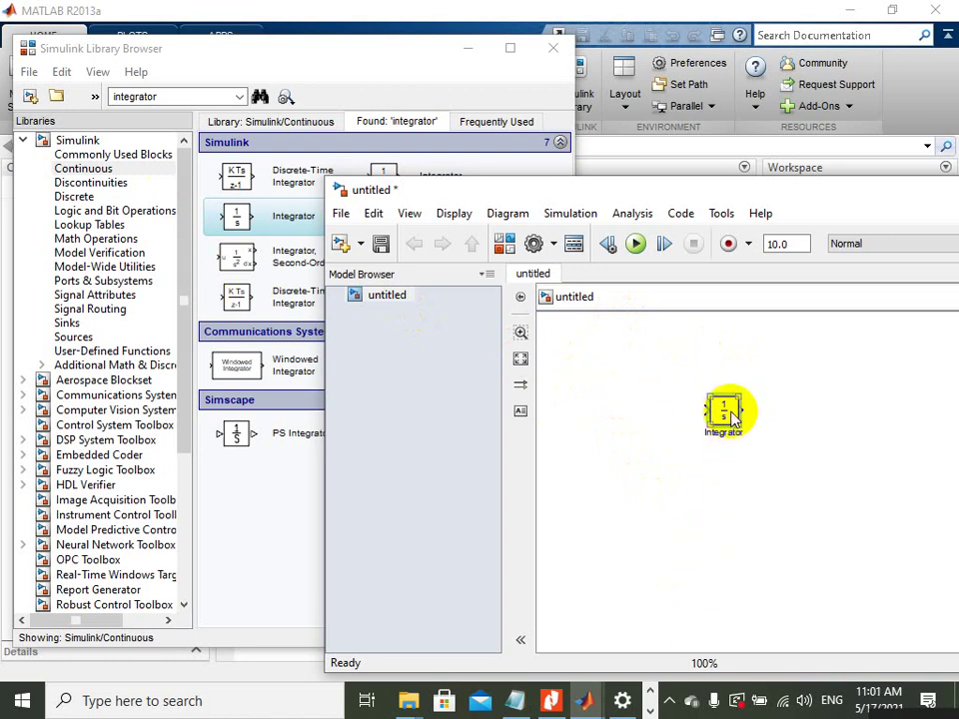
drag(730, 414, 794, 519)
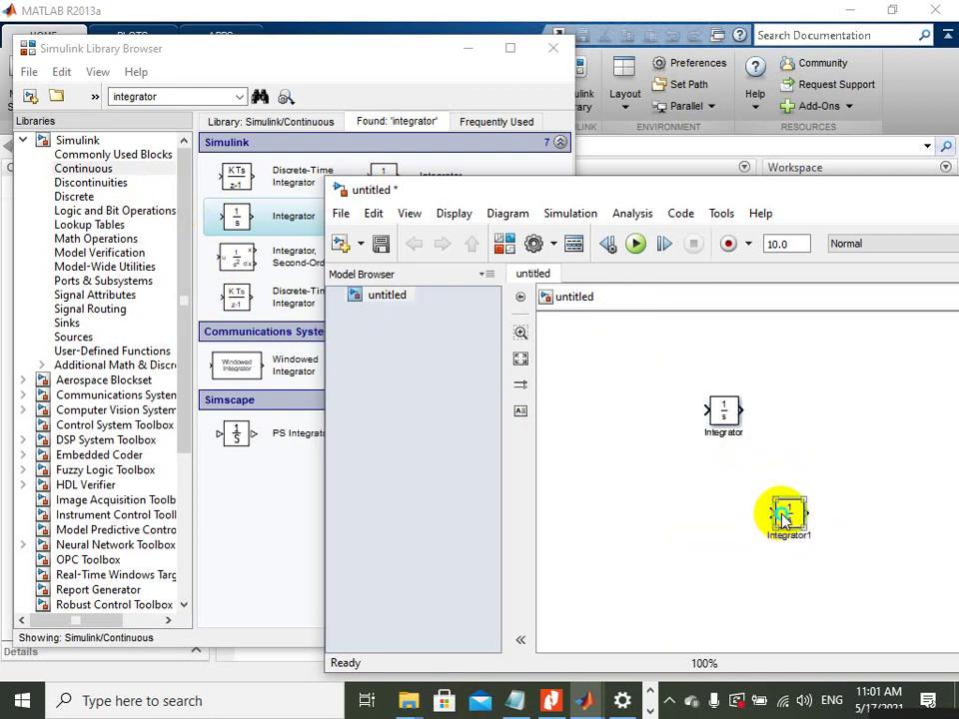
Make four more copies of the lower Integrator block on the canvas's left side, and undo them all.
drag(788, 514, 589, 552)
drag(764, 521, 592, 464)
drag(788, 511, 606, 396)
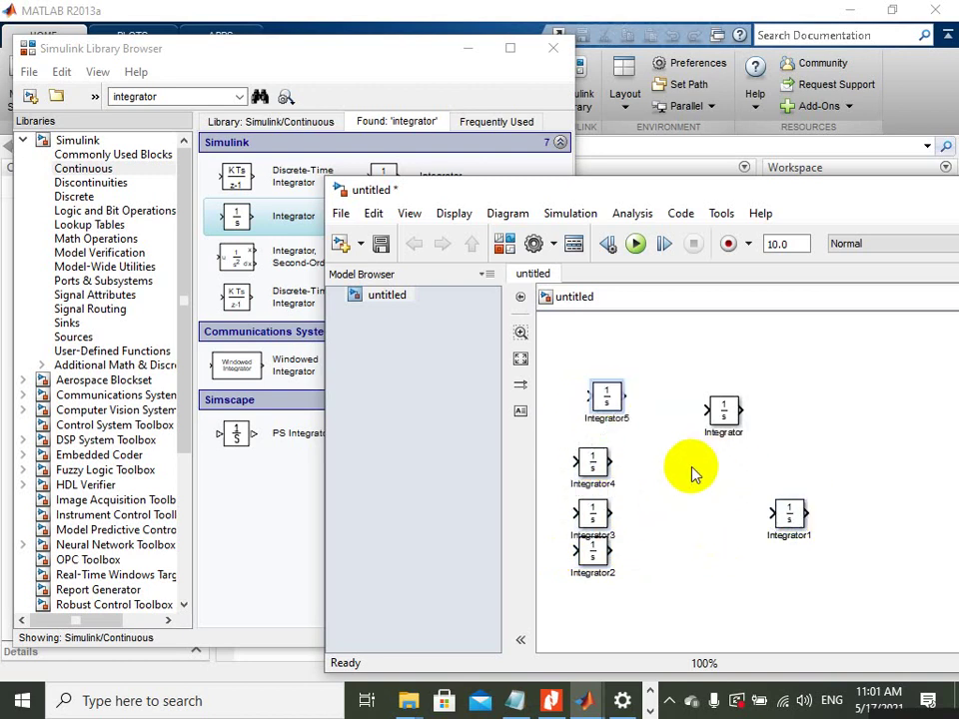
key(ctrl+z)
key(ctrl+z)
key(ctrl+z)
key(ctrl+z)
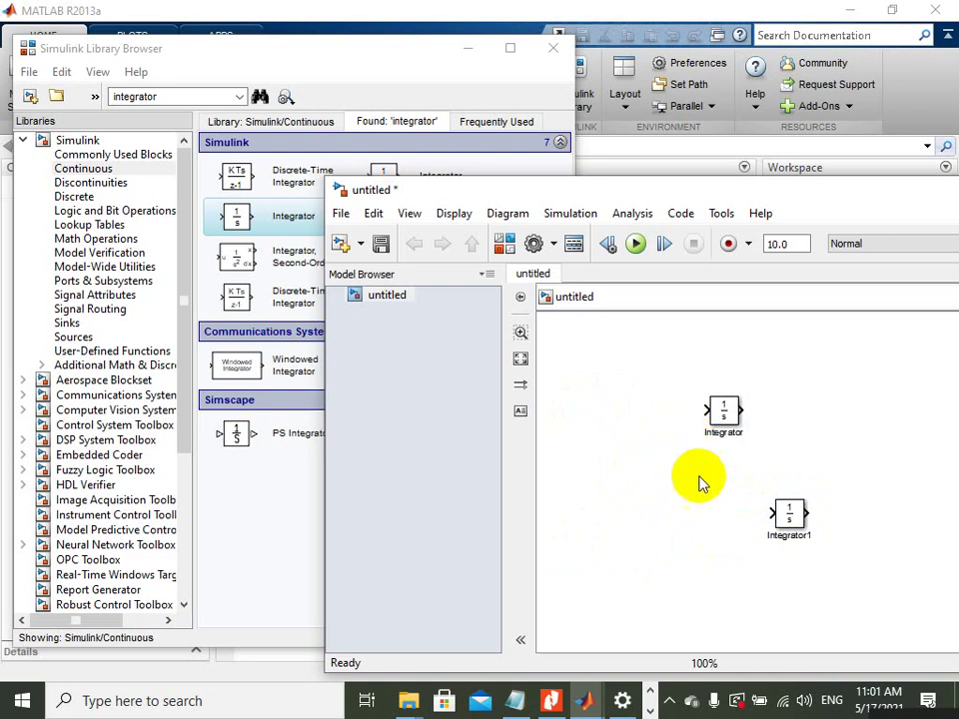
Move the copied Integrator block to the right of the original, aligned in the same row.
drag(791, 513, 833, 400)
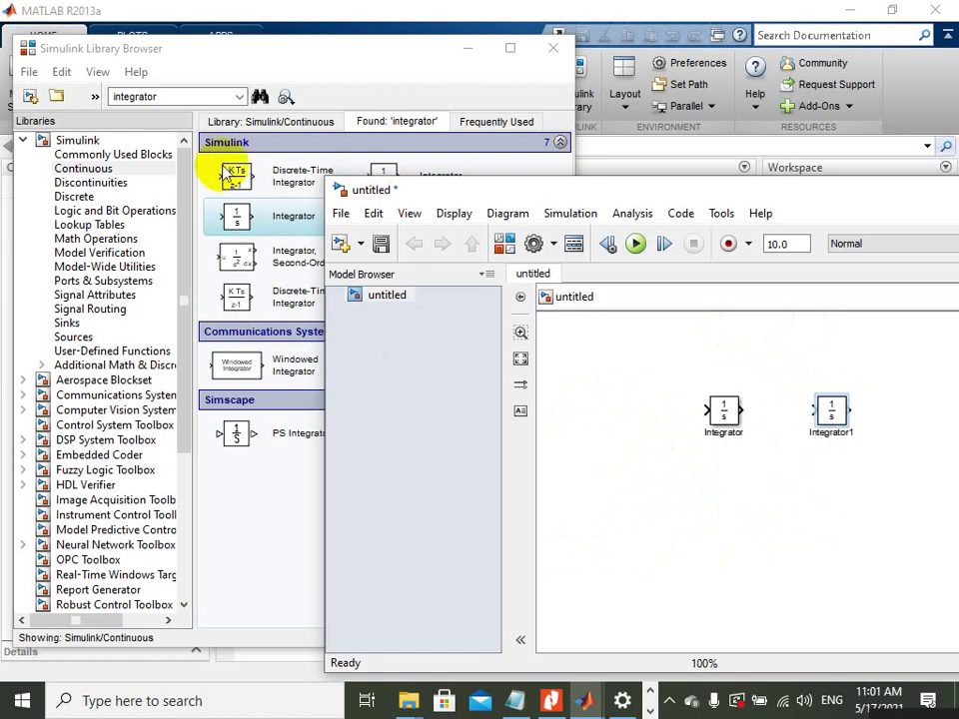
Search the block libraries for "sum" and add a Sum block below and left of the first Integrator.
double_click(155, 95)
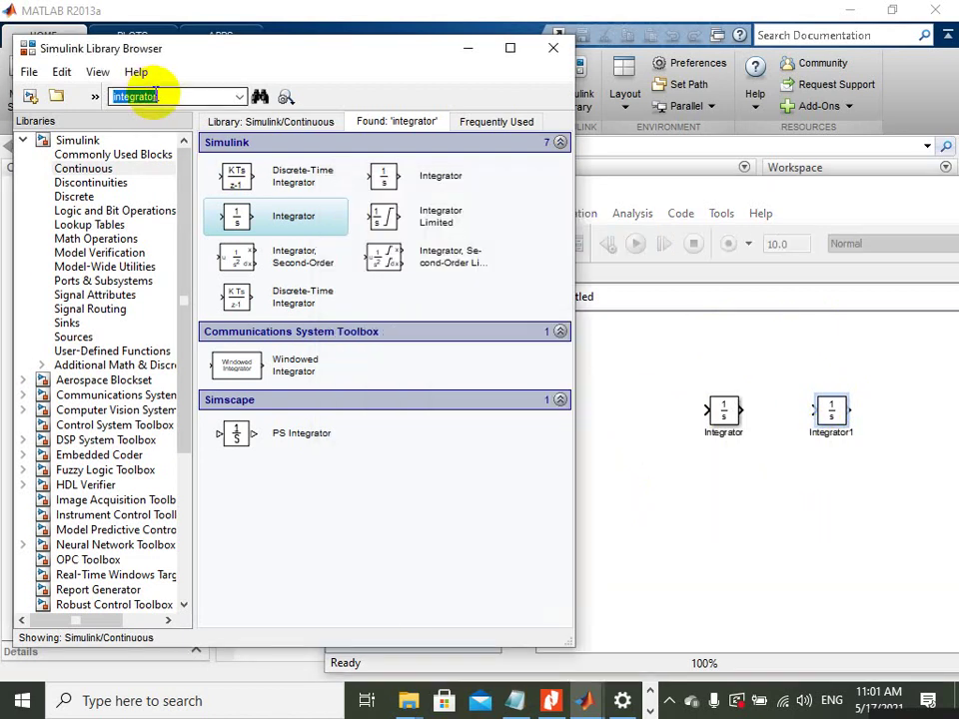
key(Return)
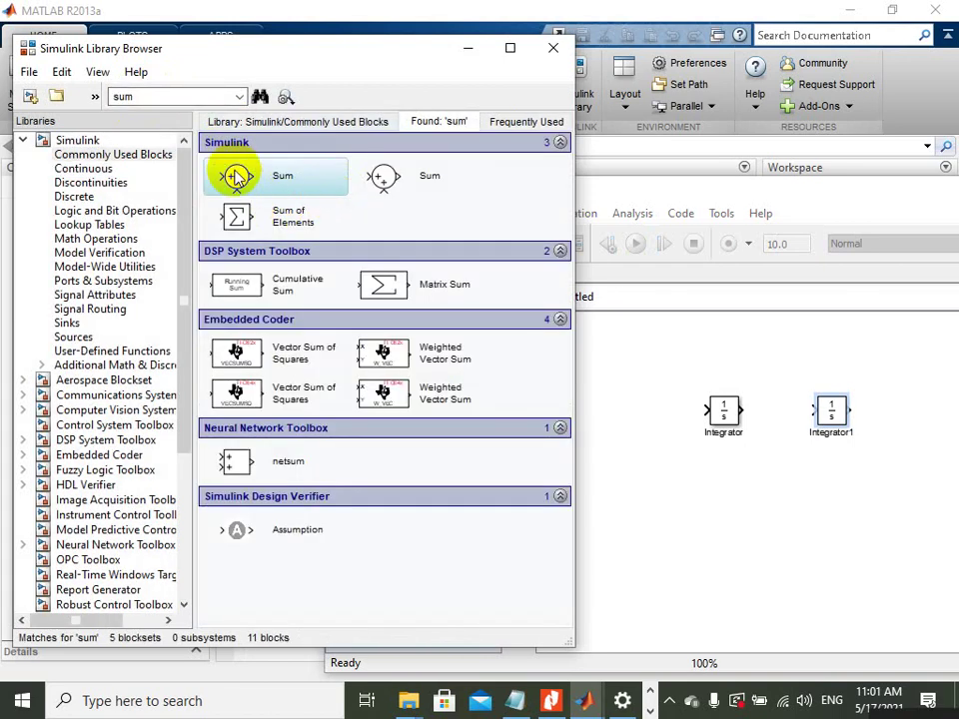
drag(236, 176, 662, 488)
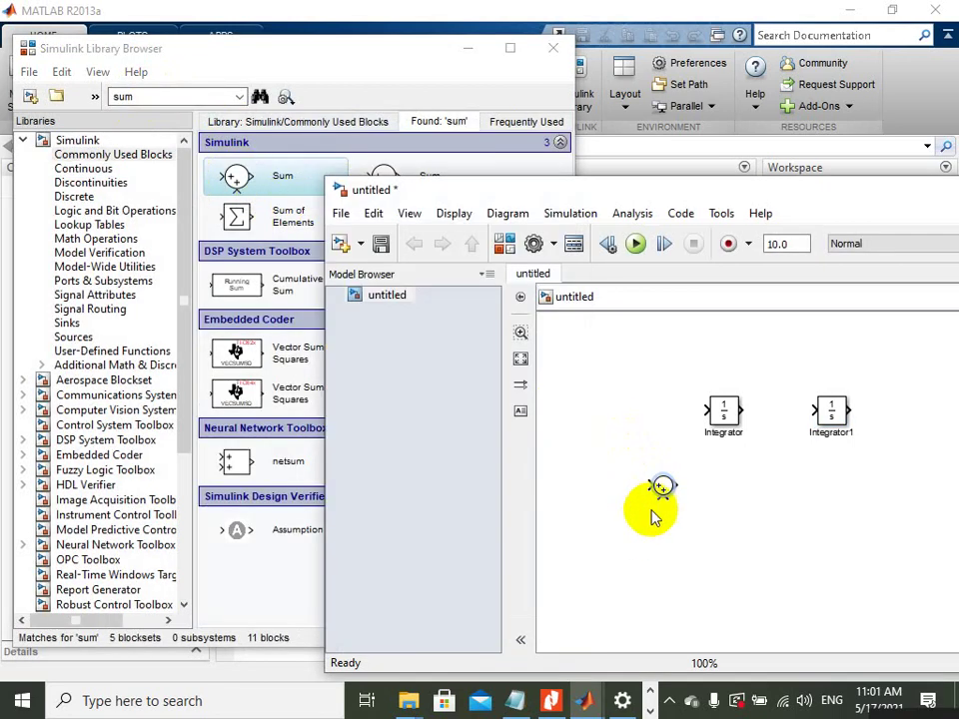
Enlarge the first Integrator block and move the Sum block level with it, to its left.
click(725, 416)
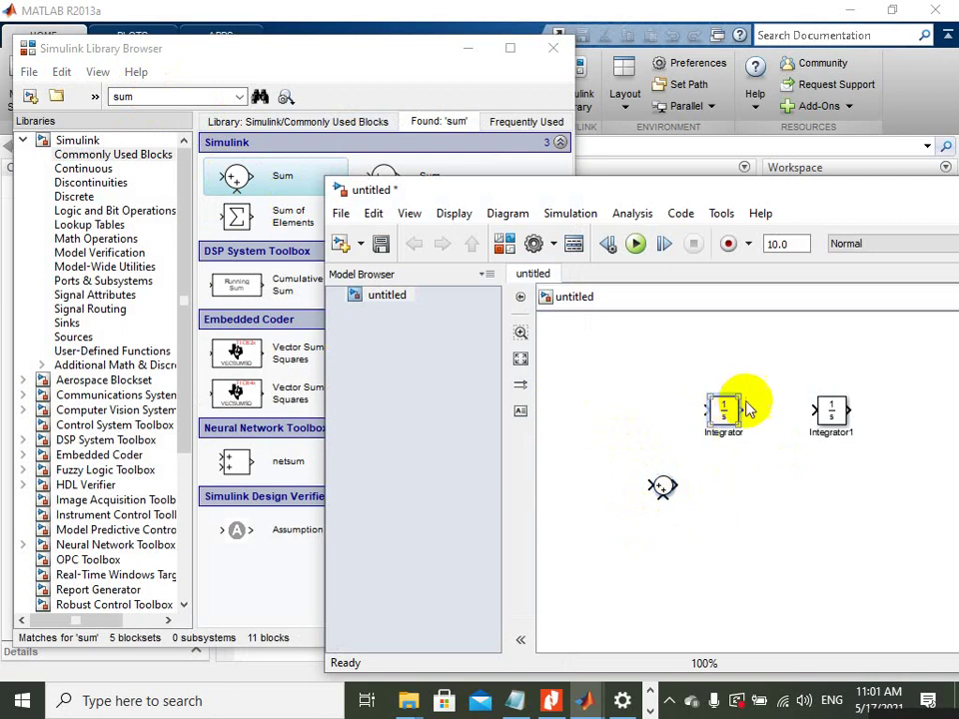
drag(737, 393, 785, 435)
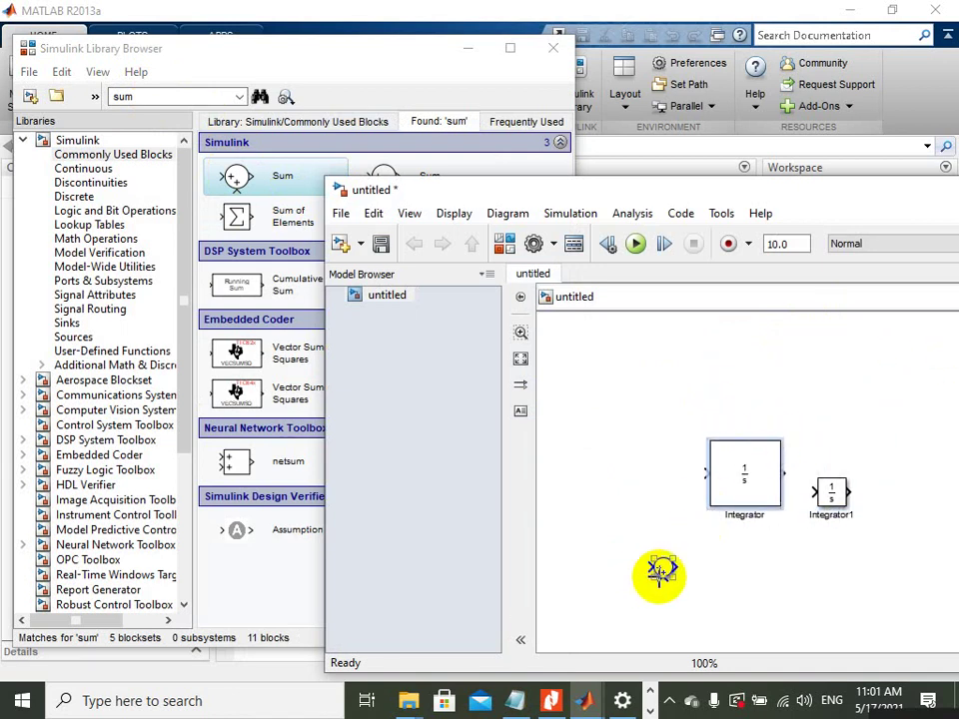
drag(661, 573, 603, 480)
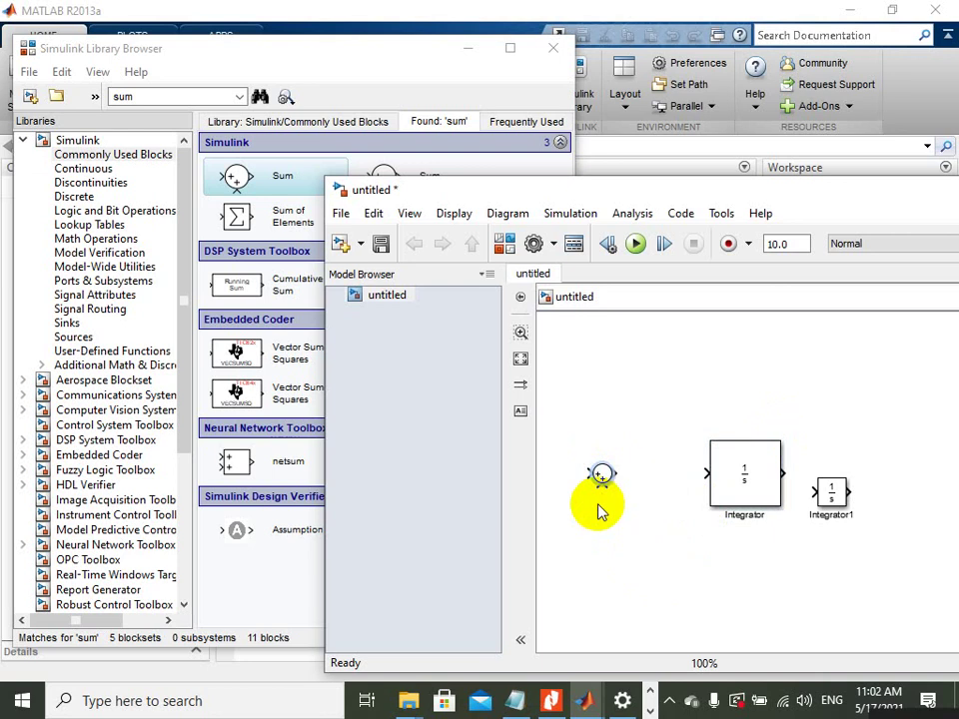
Set the Sum block's list of signs to |++++++++.
click(603, 473)
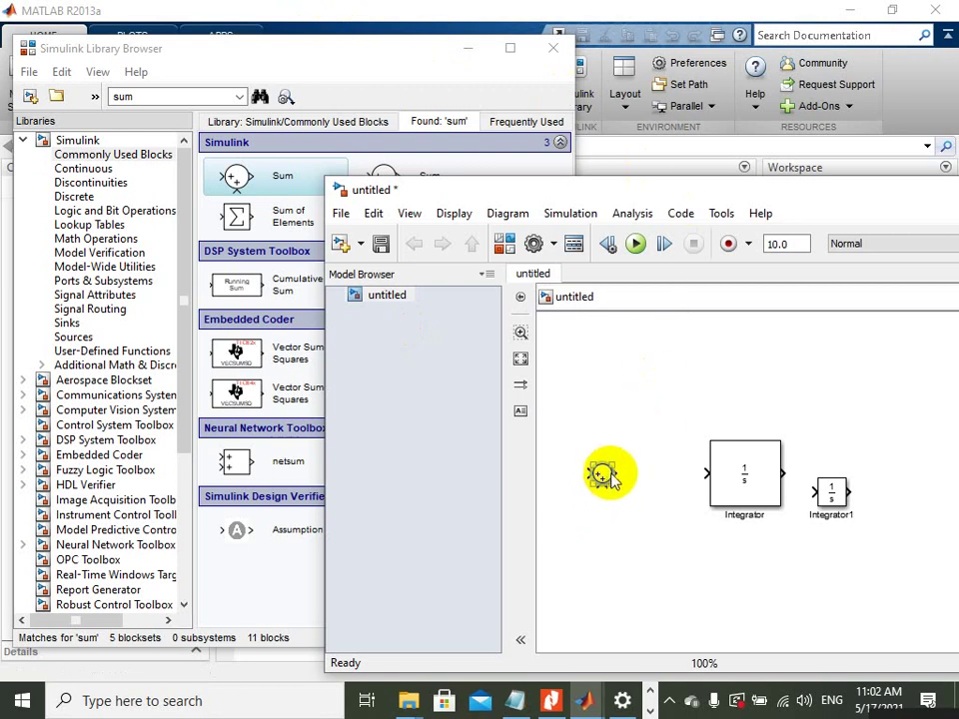
click(604, 477)
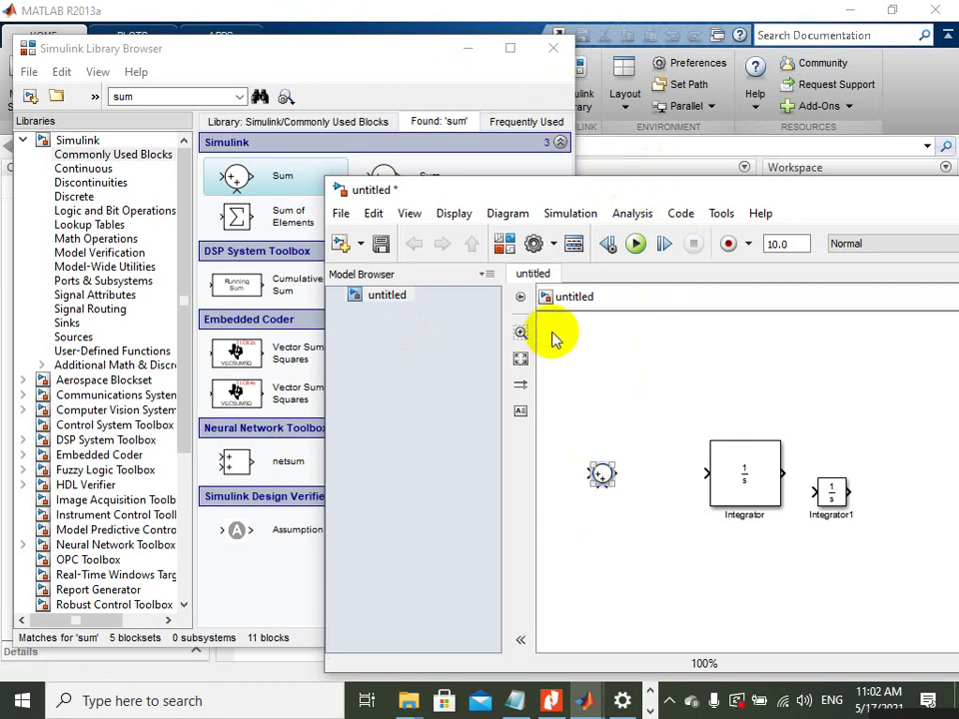
key(Return)
drag(466, 262, 602, 167)
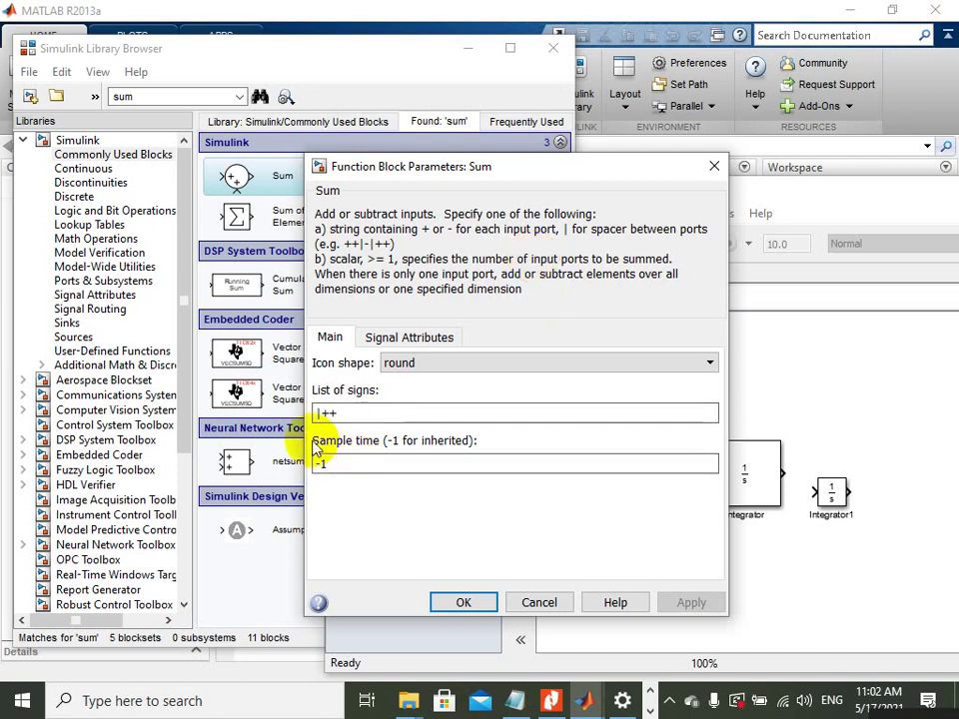
drag(318, 414, 354, 419)
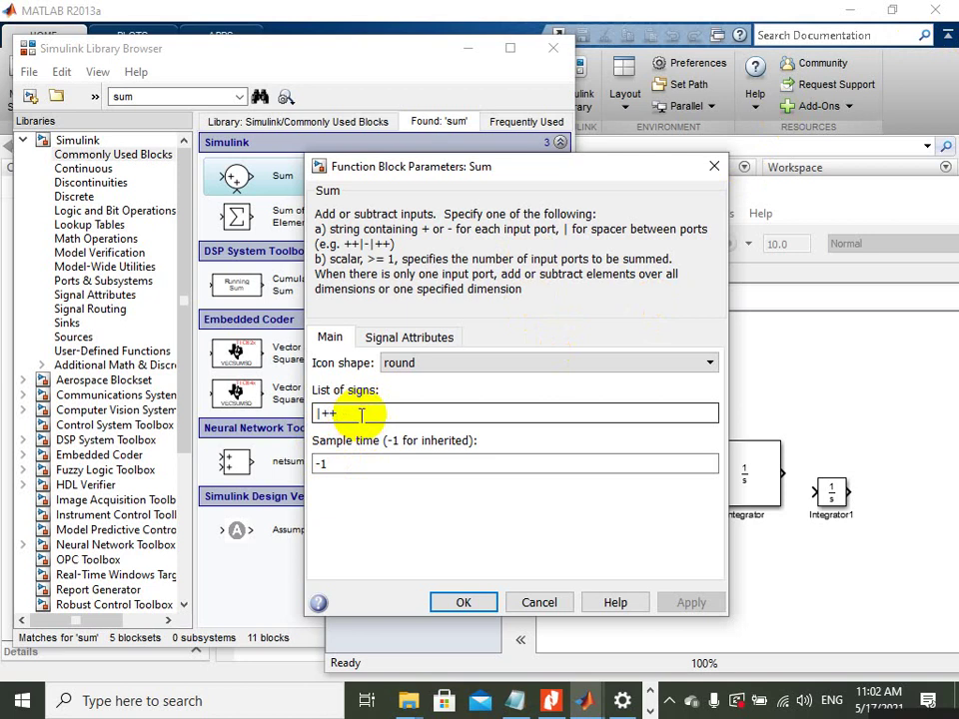
text(++++++)
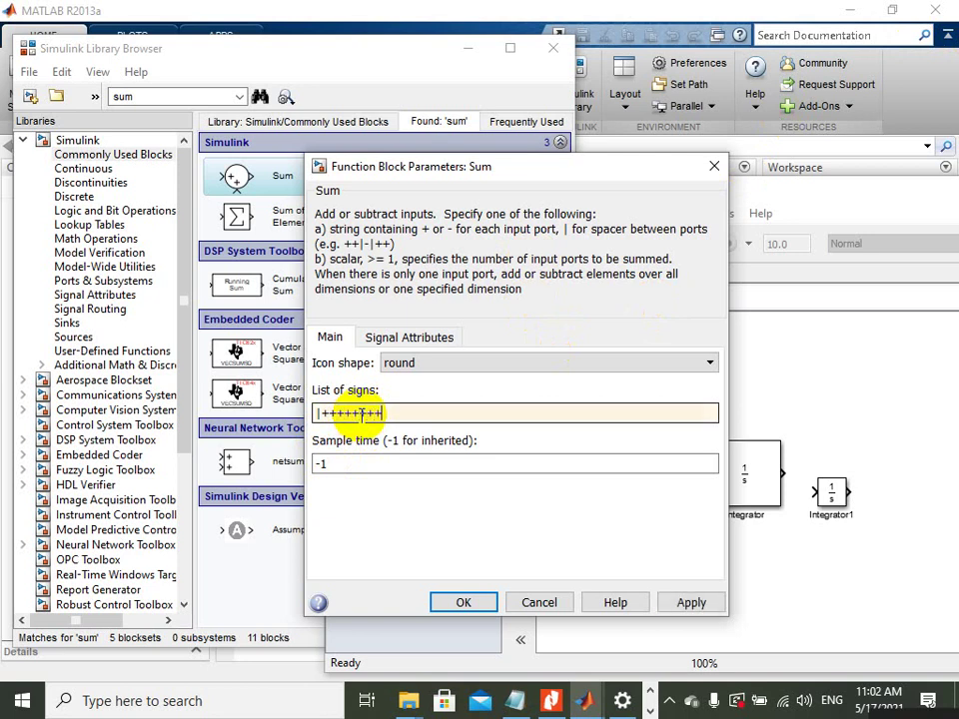
key(Return)
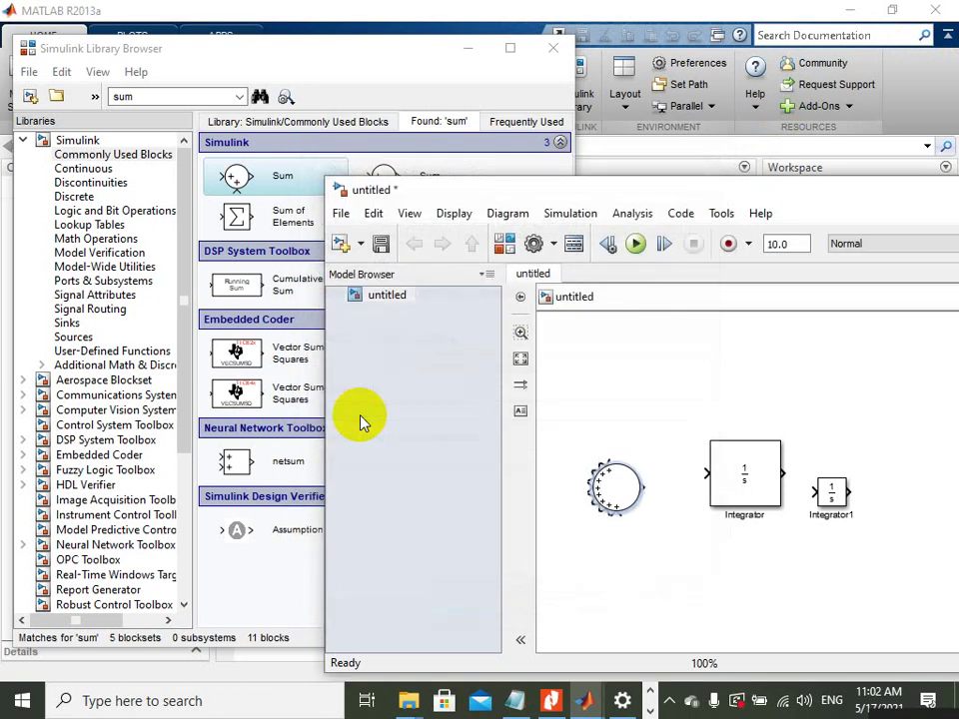
Enlarge the Sum block until it overlaps the first Integrator, and undo the resize.
click(627, 509)
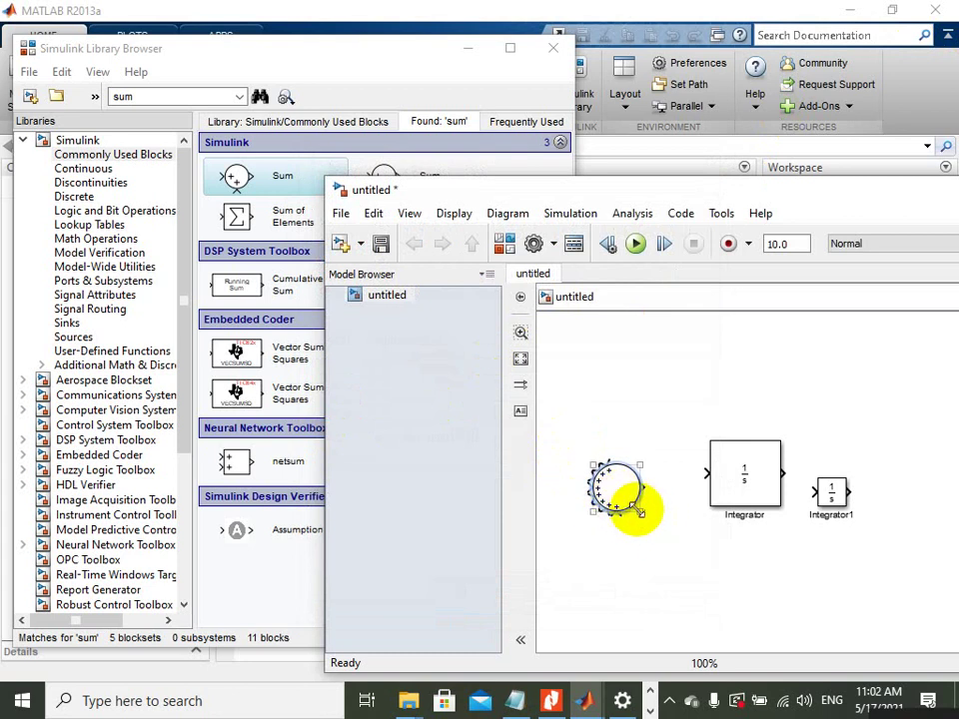
drag(692, 561, 757, 614)
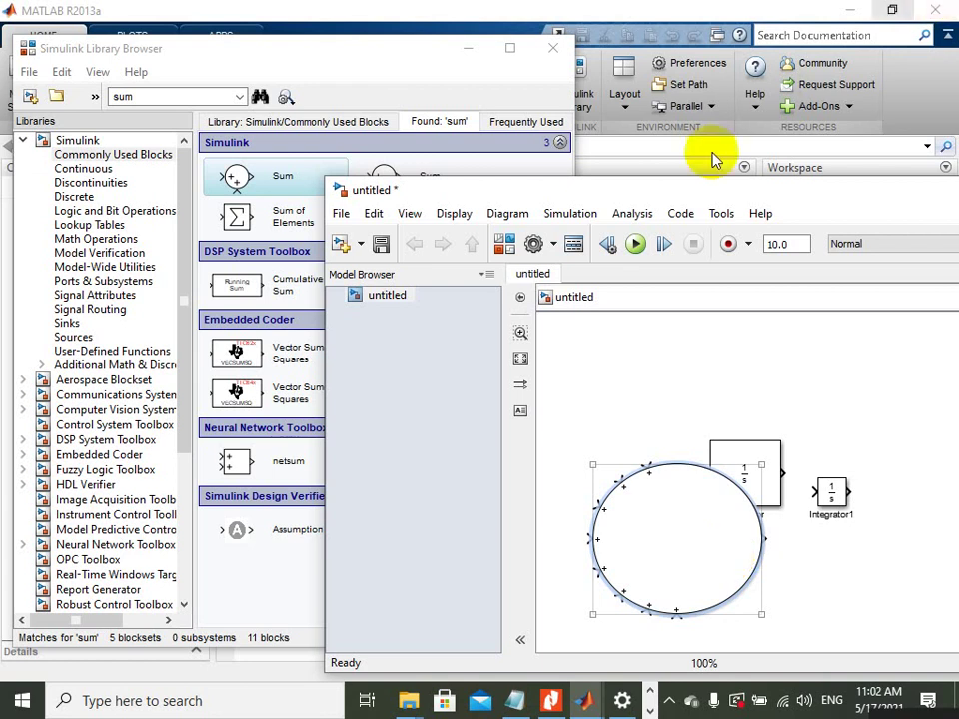
key(ctrl+z)
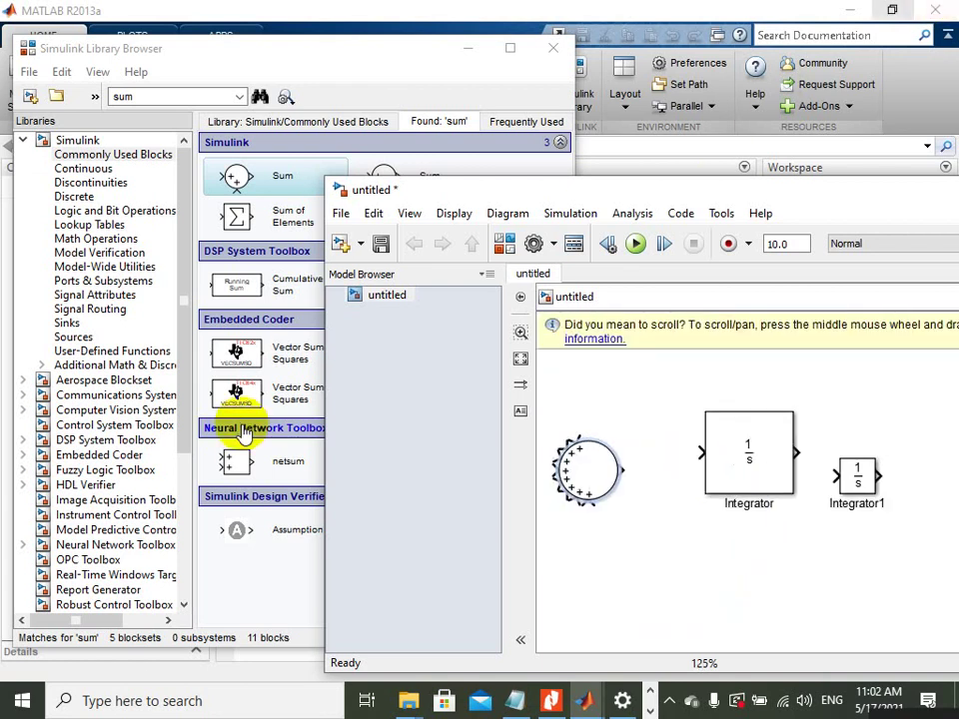
Set the Sum block's list of signs to +-+.
double_click(582, 465)
drag(204, 508, 146, 507)
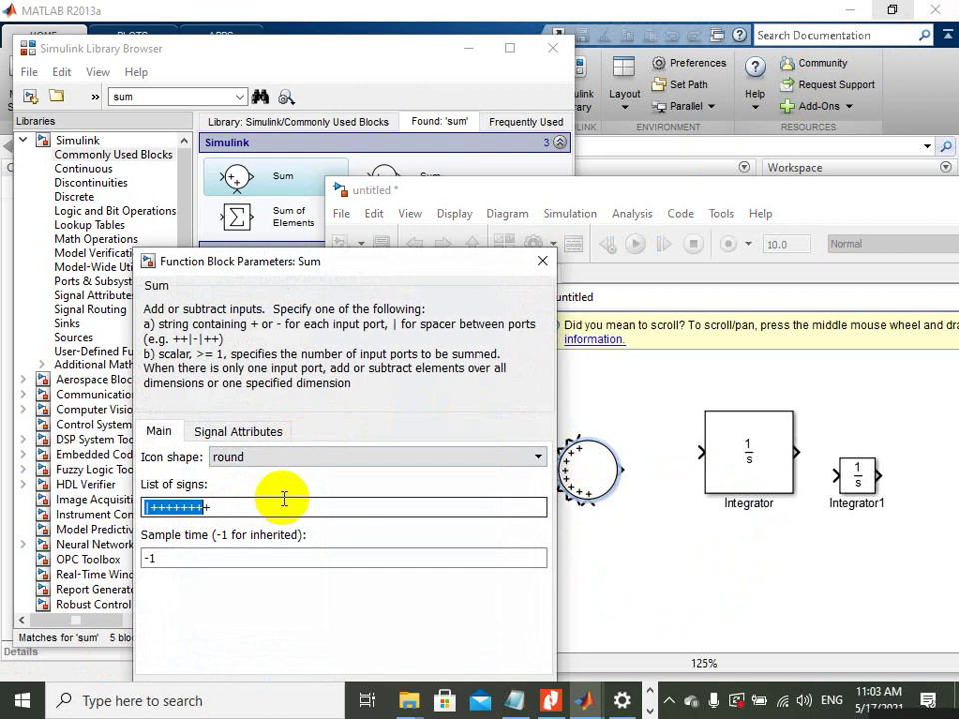
text(++)
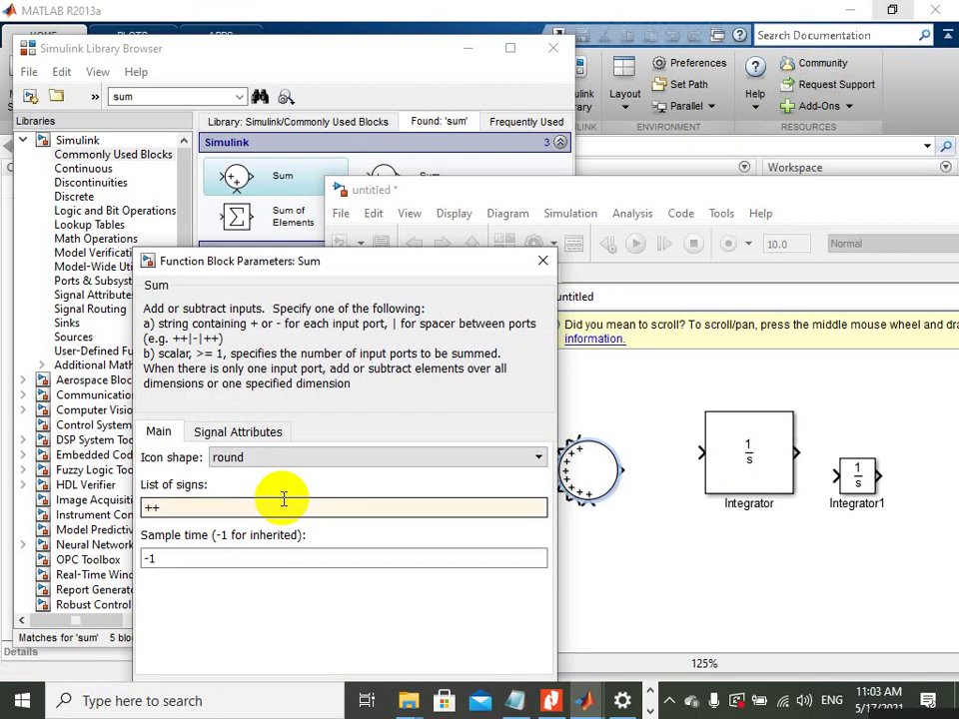
text(-)
key(Return)
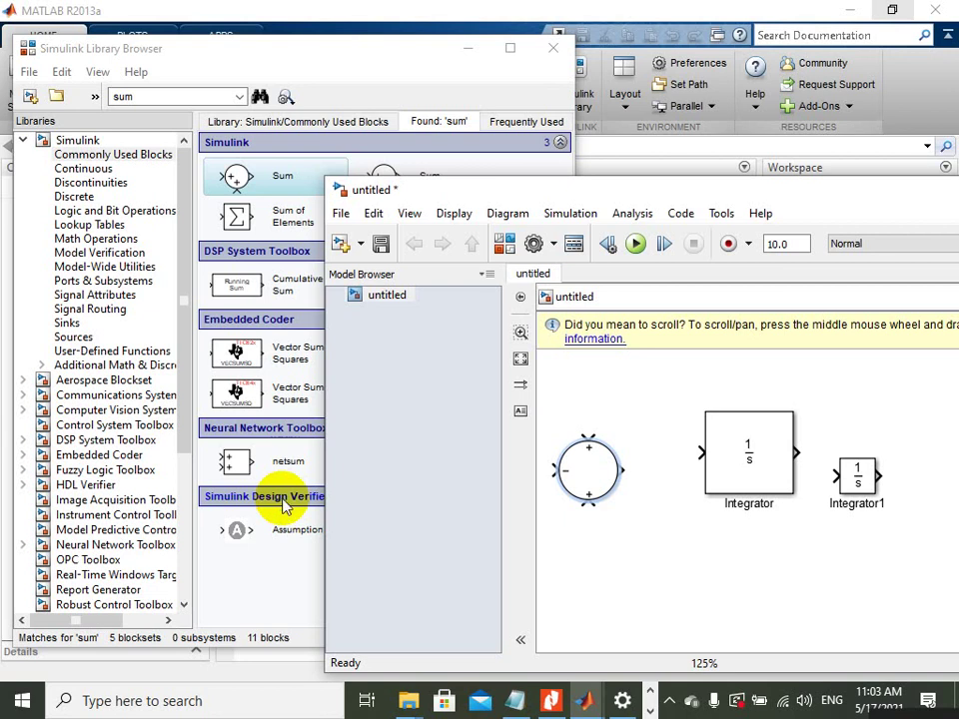
Search the block libraries for "gain" and add two Gain blocks, one above the other, below the first Integrator.
double_click(158, 97)
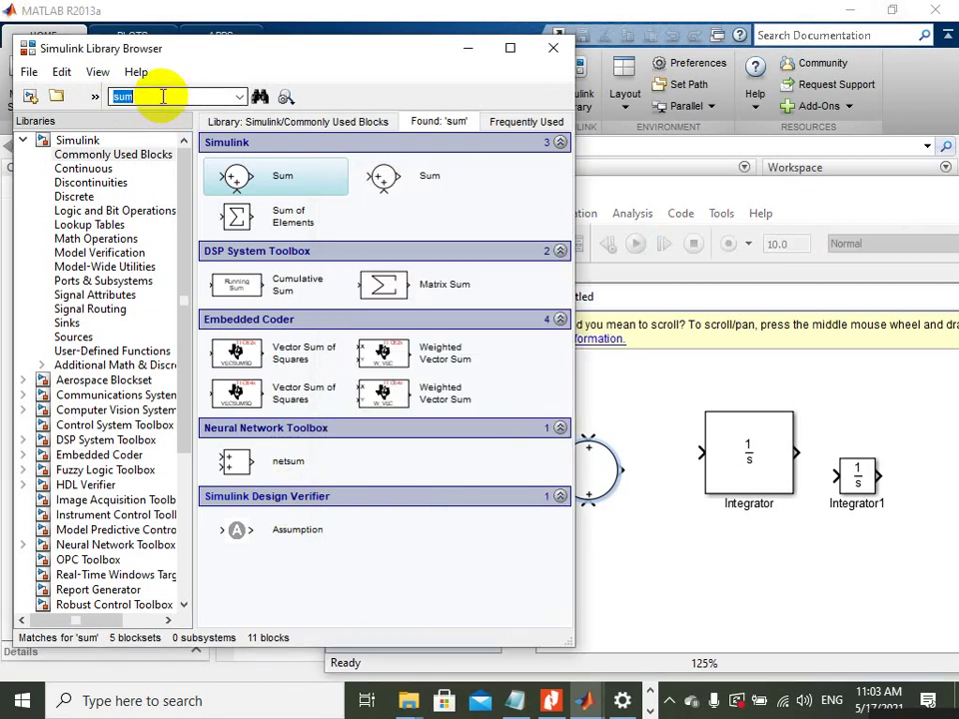
text(gain)
key(Return)
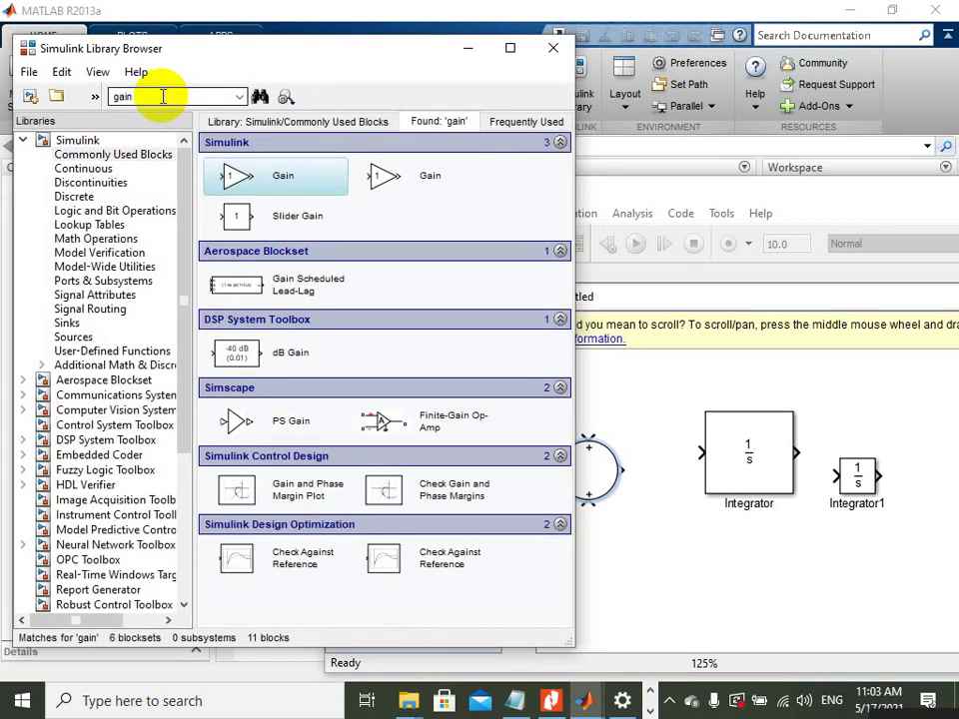
click(237, 178)
drag(238, 179, 704, 615)
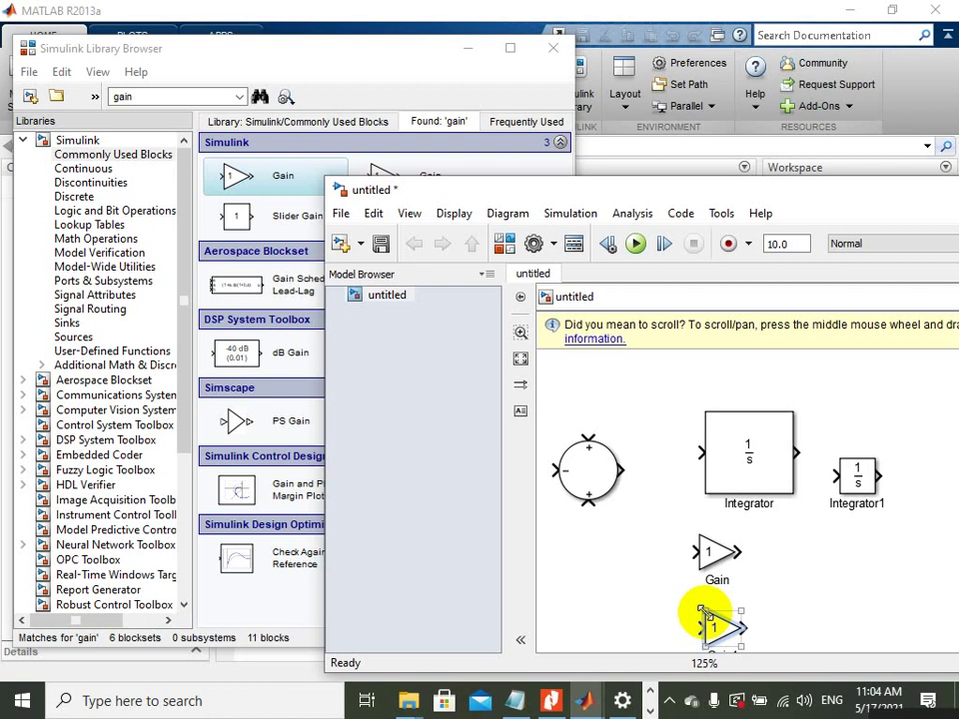
click(707, 555)
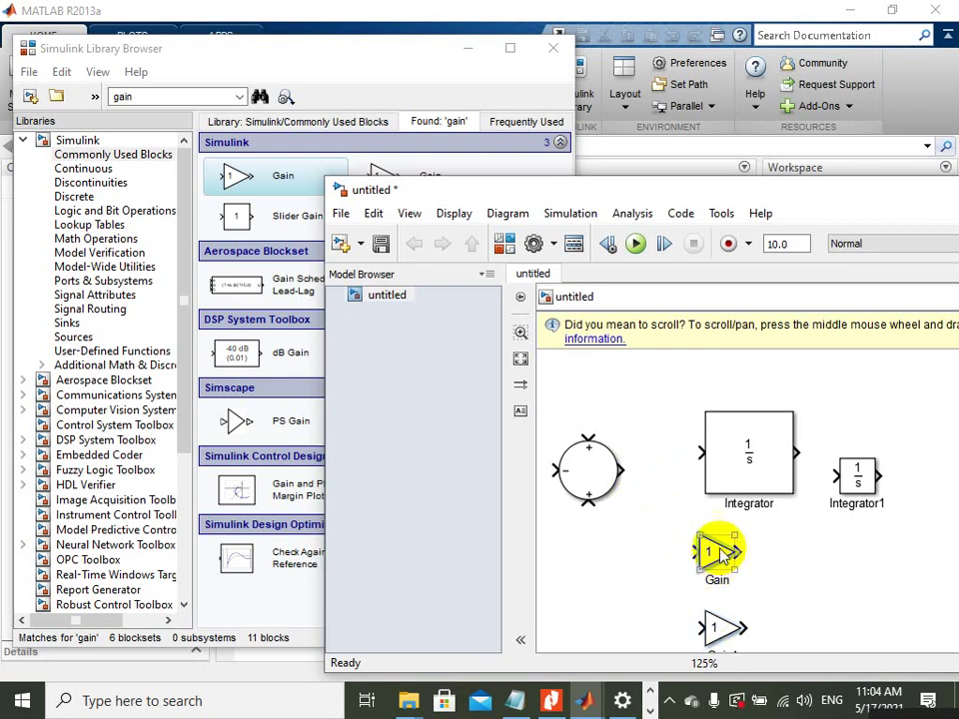
right_click(719, 552)
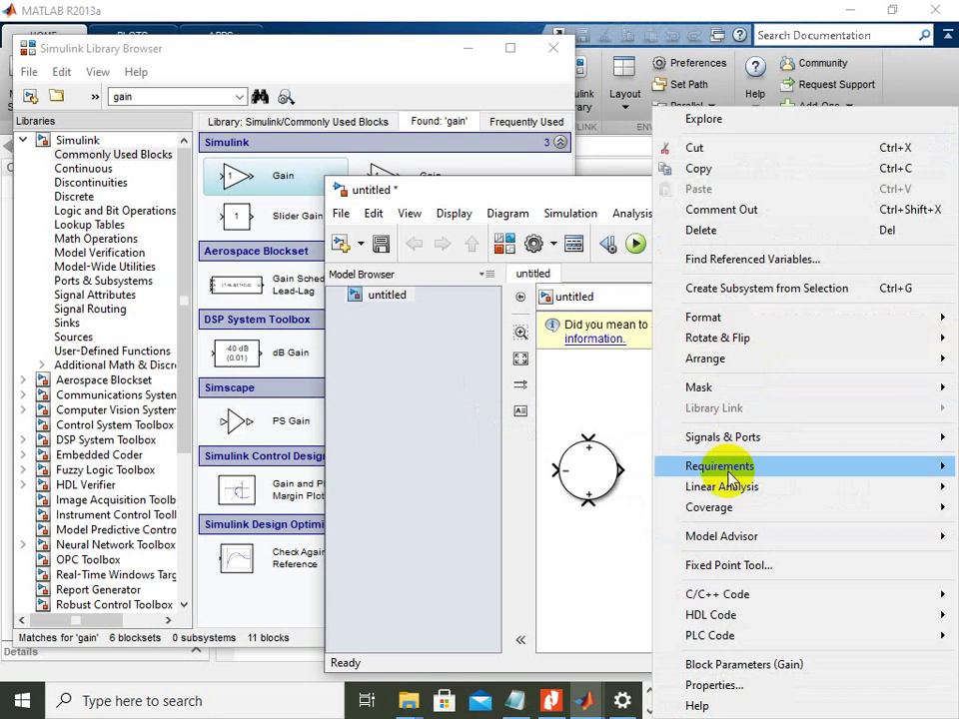
mouse_move(725, 349)
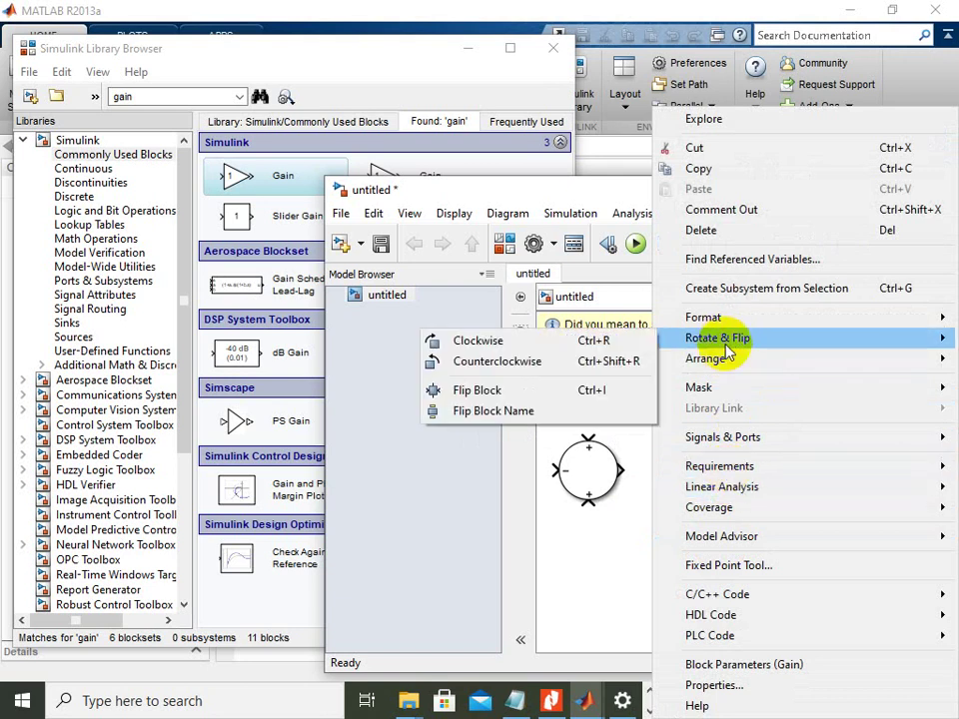
click(621, 577)
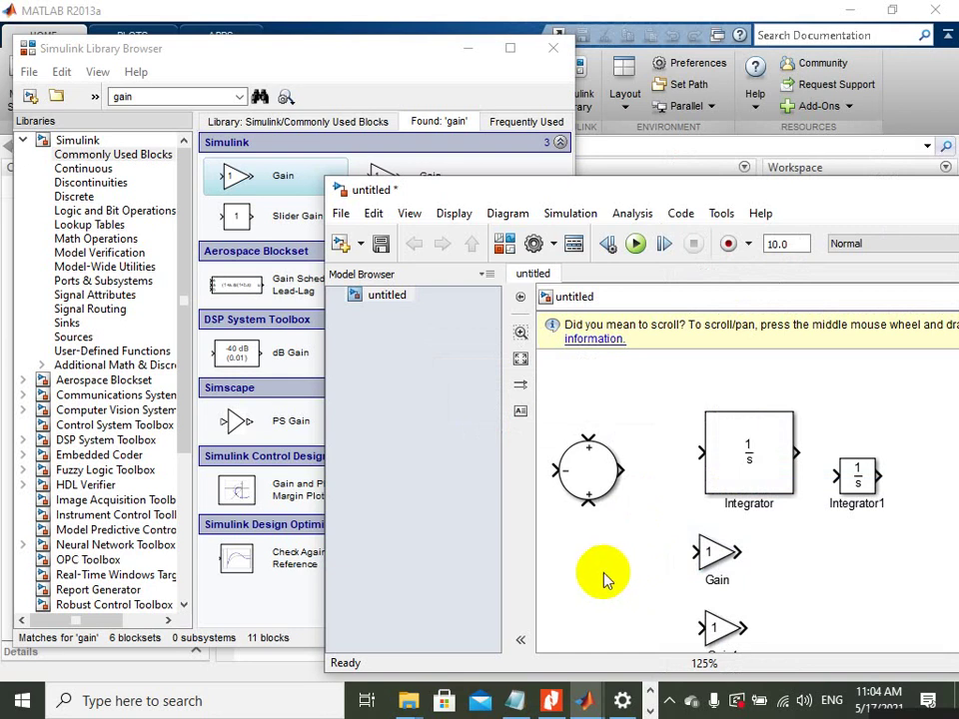
Rotate the upper Gain block clockwise repeatedly until its output faces left.
click(712, 557)
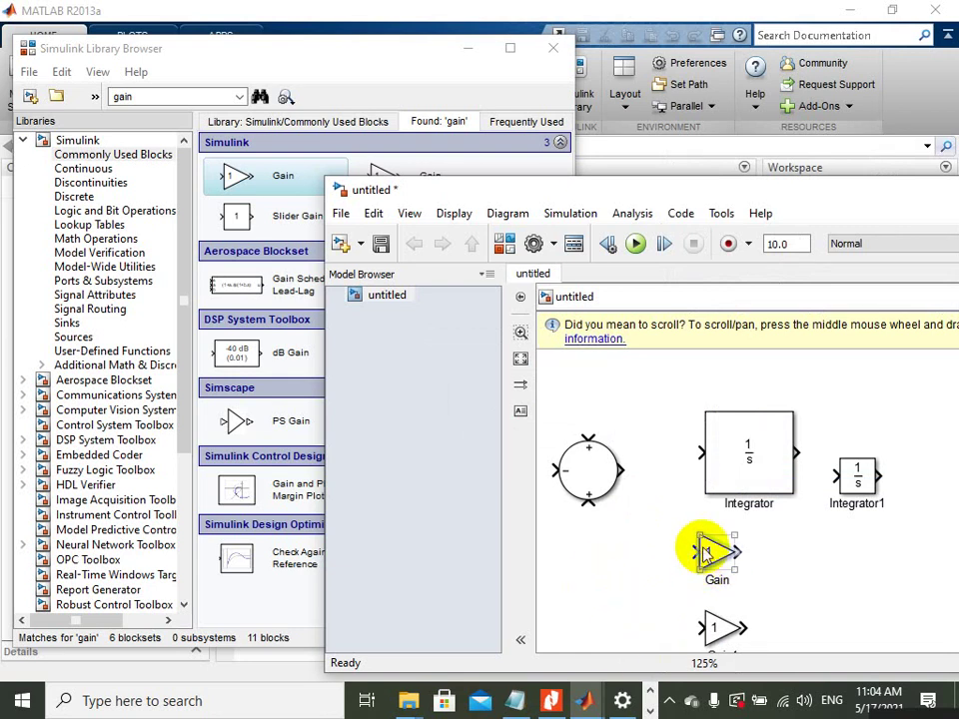
key(ctrl+r)
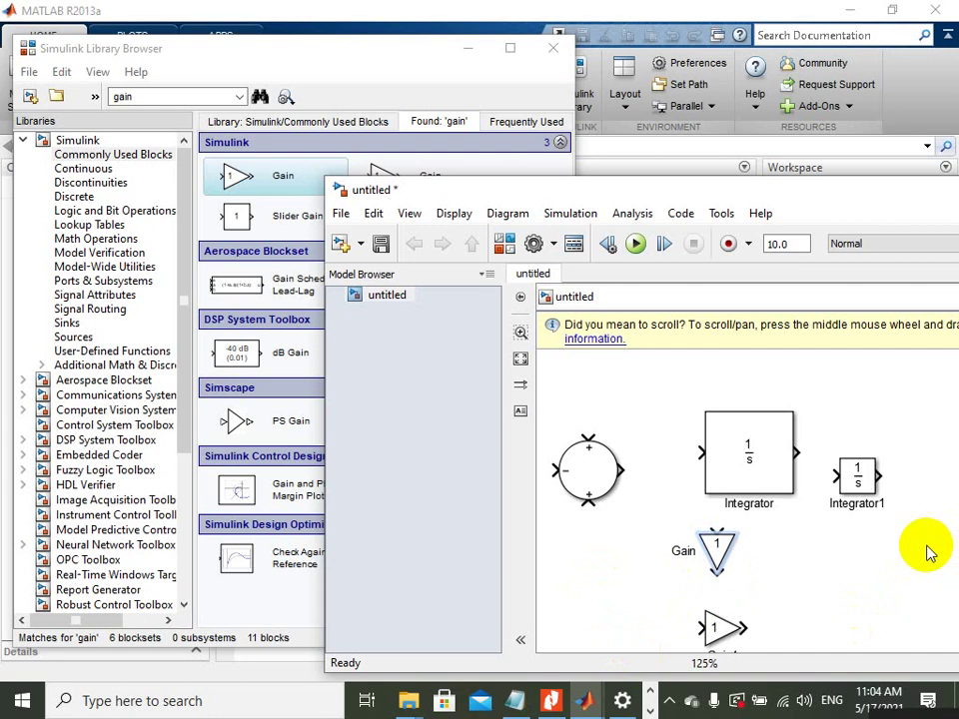
key(ctrl+i)
key(ctrl+r)
key(ctrl+r)
key(ctrl+r)
key(ctrl+r)
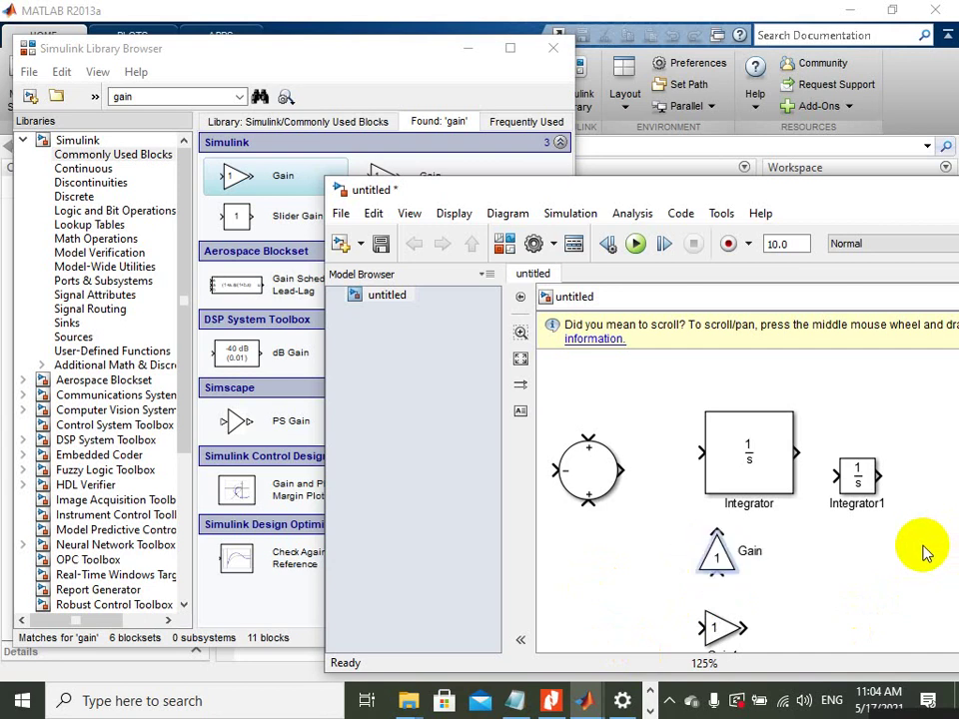
key(ctrl+r)
key(ctrl+r)
key(ctrl+r)
key(ctrl+r)
key(ctrl+r)
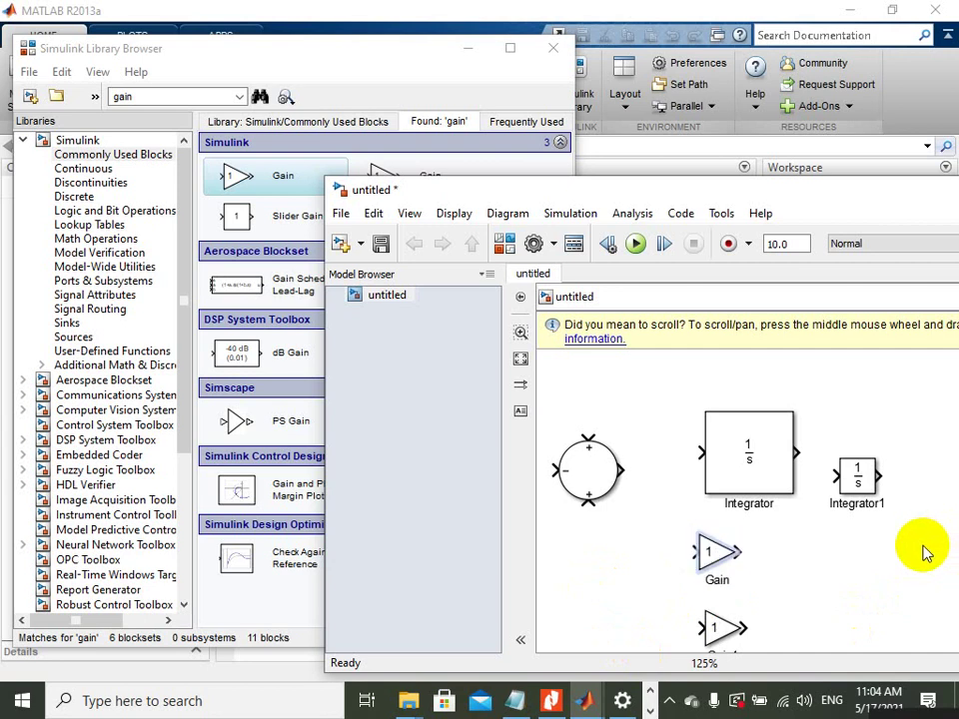
key(ctrl+r)
key(ctrl+r)
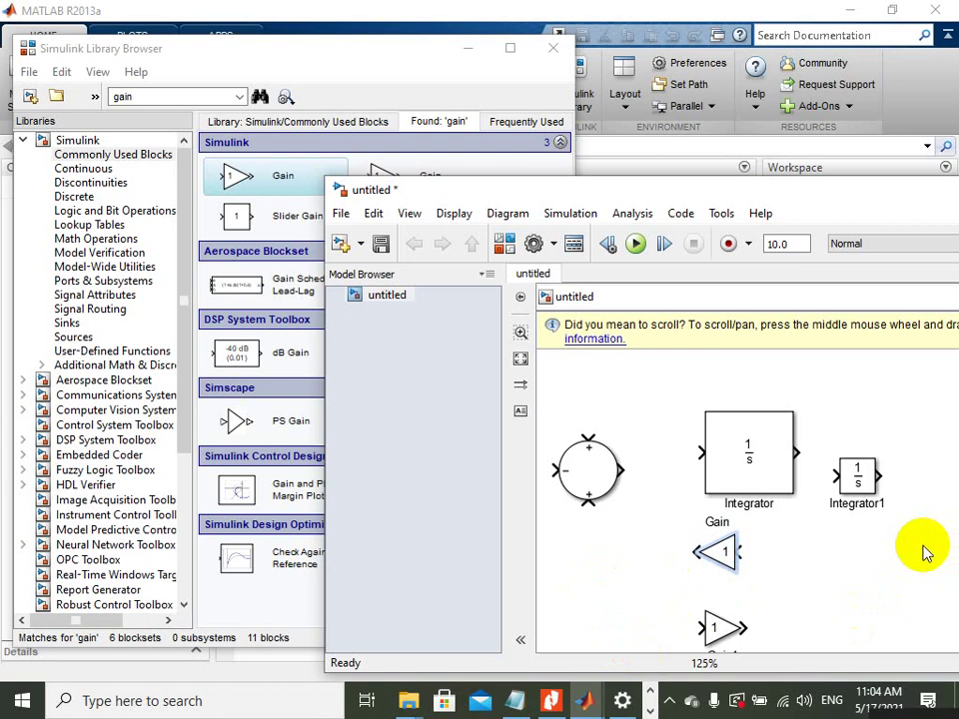
Rotate the lower Gain block by 180 degrees so its output faces left.
click(715, 631)
key(ctrl+r)
key(ctrl+r)
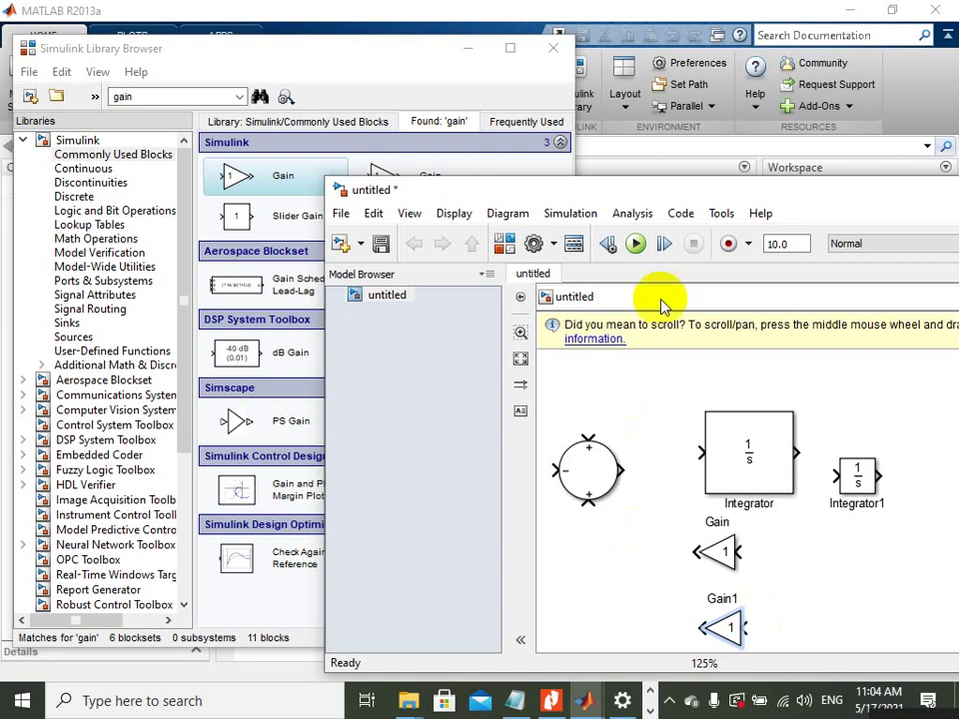
Search the block libraries for "scope" and add a Scope block just below the second Integrator.
double_click(210, 94)
text(s)
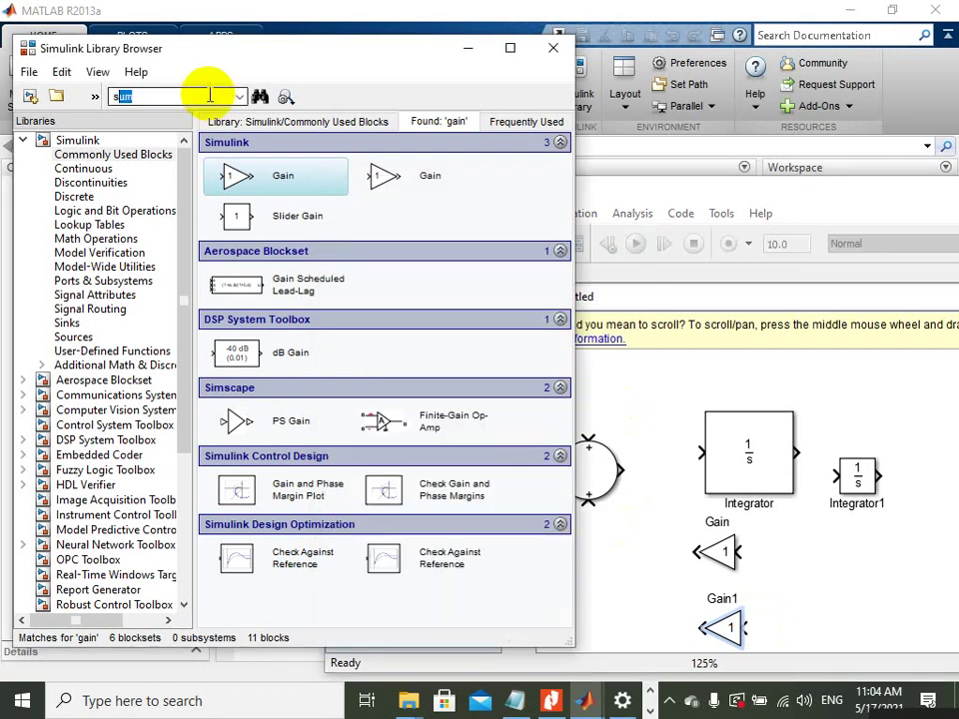
text(cope)
key(Return)
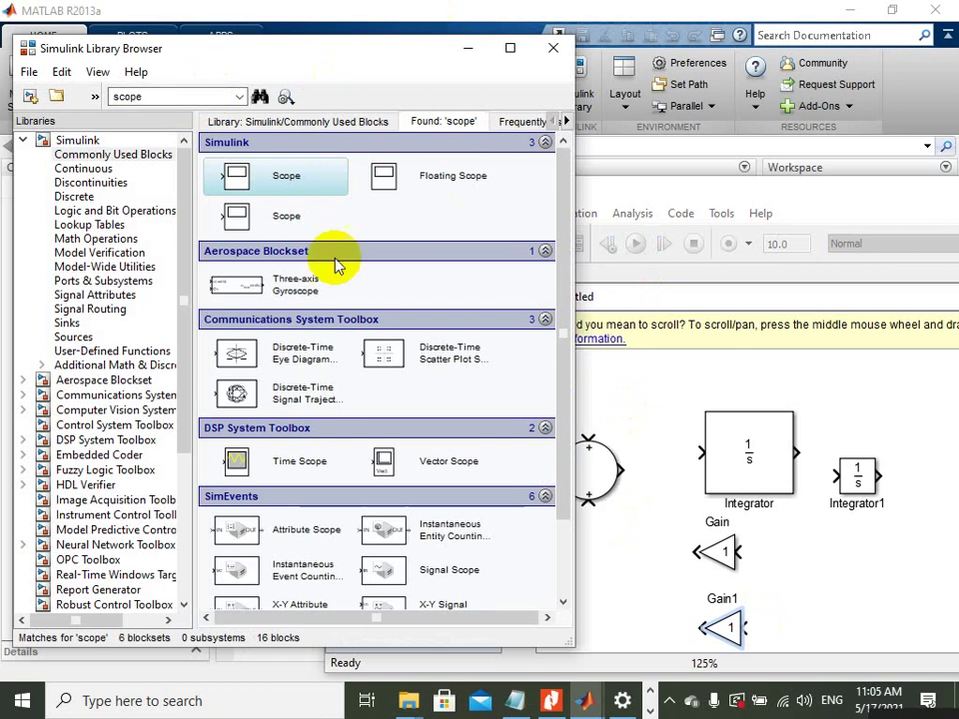
drag(273, 180, 886, 522)
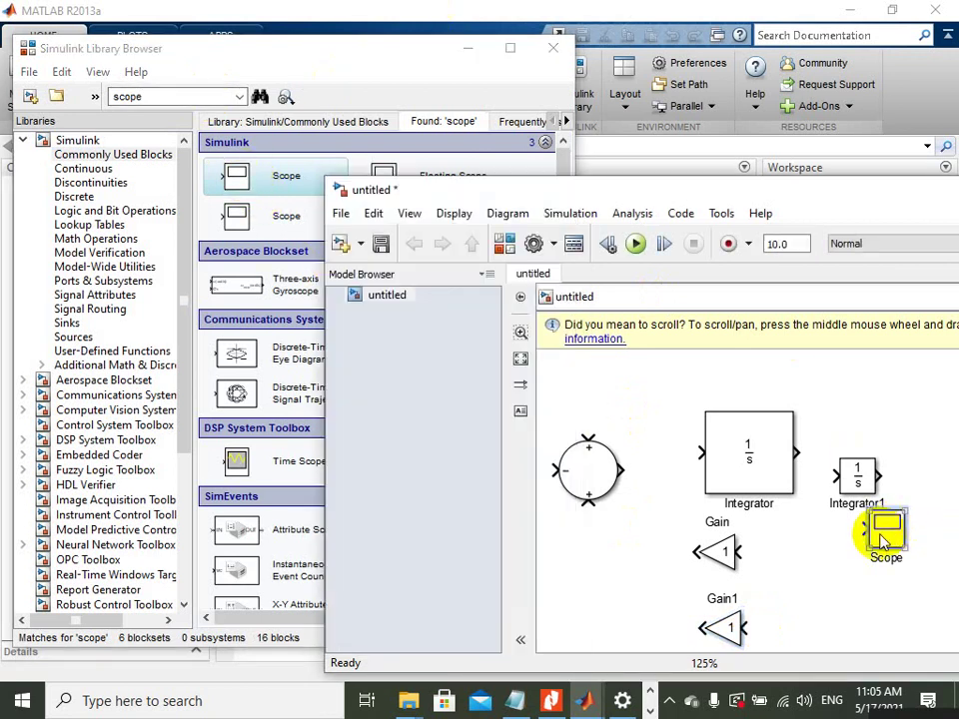
Maximize the model window and move the Scope and the second Integrator further right, aligned in one row.
double_click(620, 192)
drag(569, 345, 811, 284)
drag(537, 292, 662, 284)
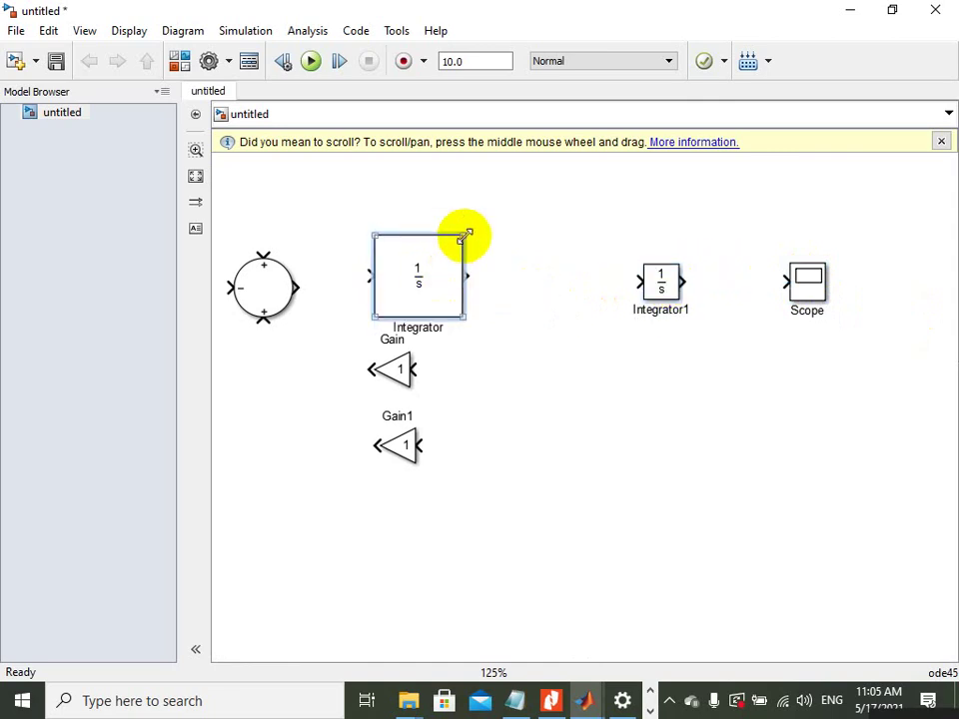
Shrink the first Integrator in line with the second one and move the Sum block right, level with its input.
drag(467, 231, 535, 286)
click(245, 285)
drag(245, 285, 398, 280)
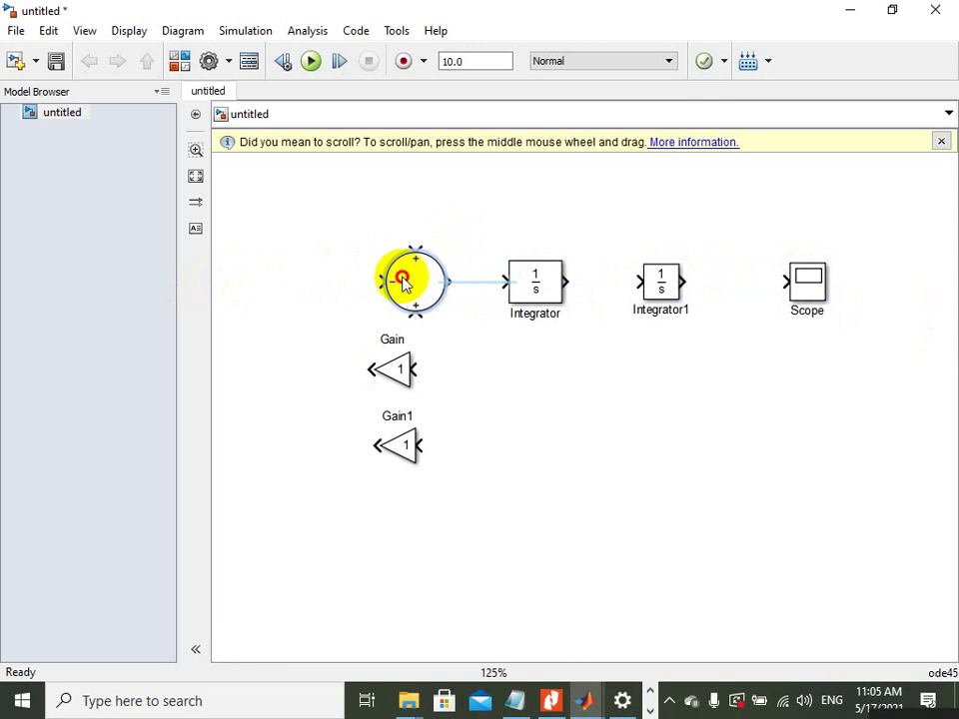
Move the upper Gain block below the first Integrator and the lower Gain block below the second Integrator.
drag(387, 371, 528, 382)
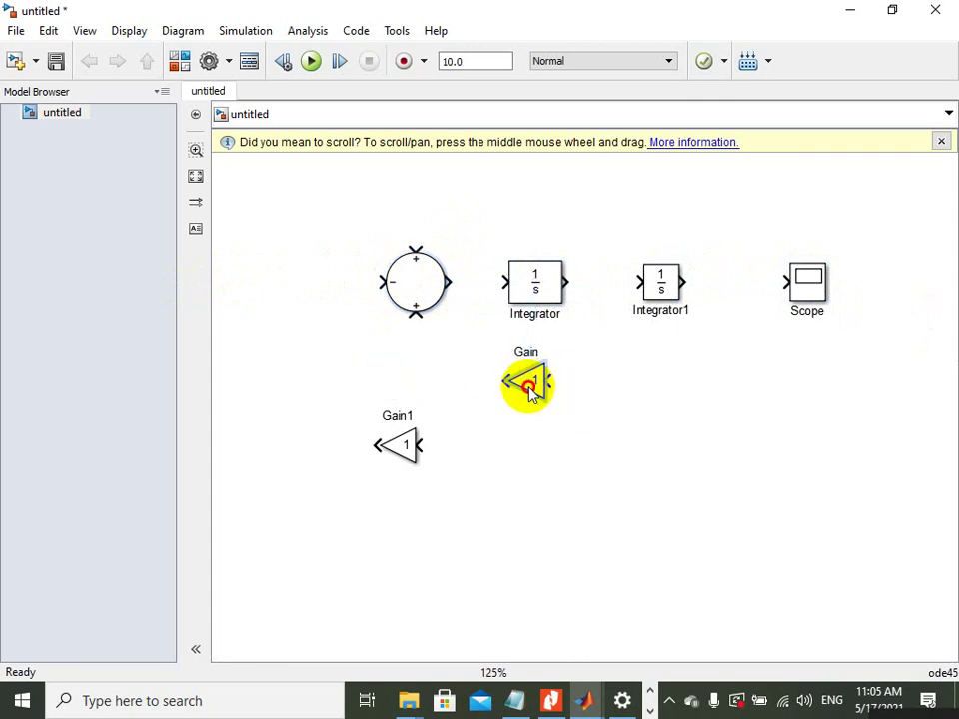
drag(424, 452, 672, 490)
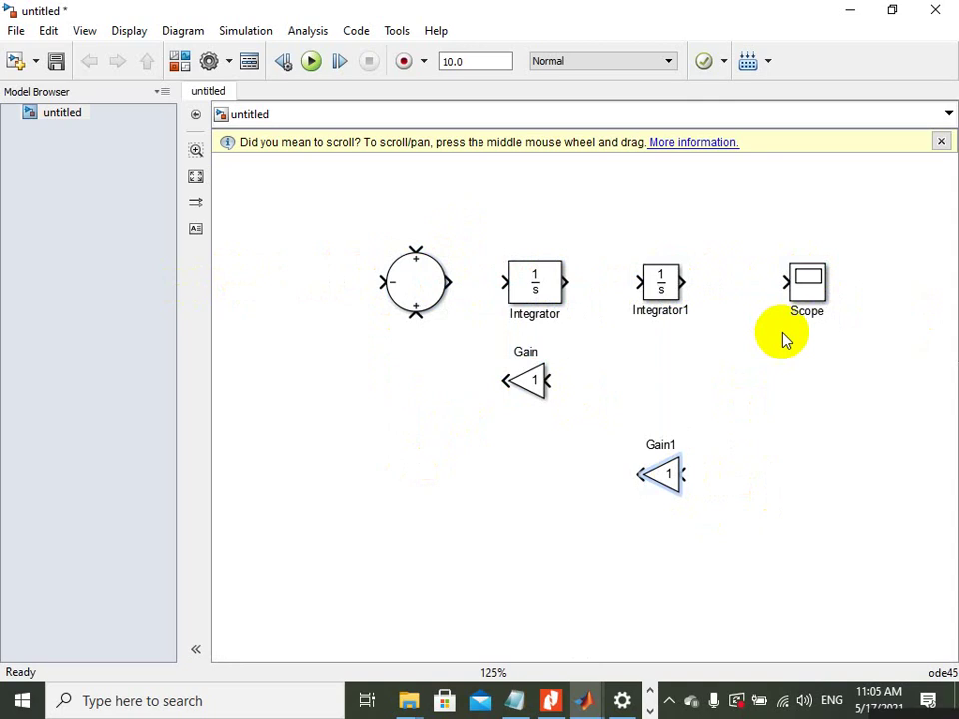
Restore the model window to a smaller size, search the block libraries for "constant" and add a Constant block beside the Sum block.
double_click(646, 17)
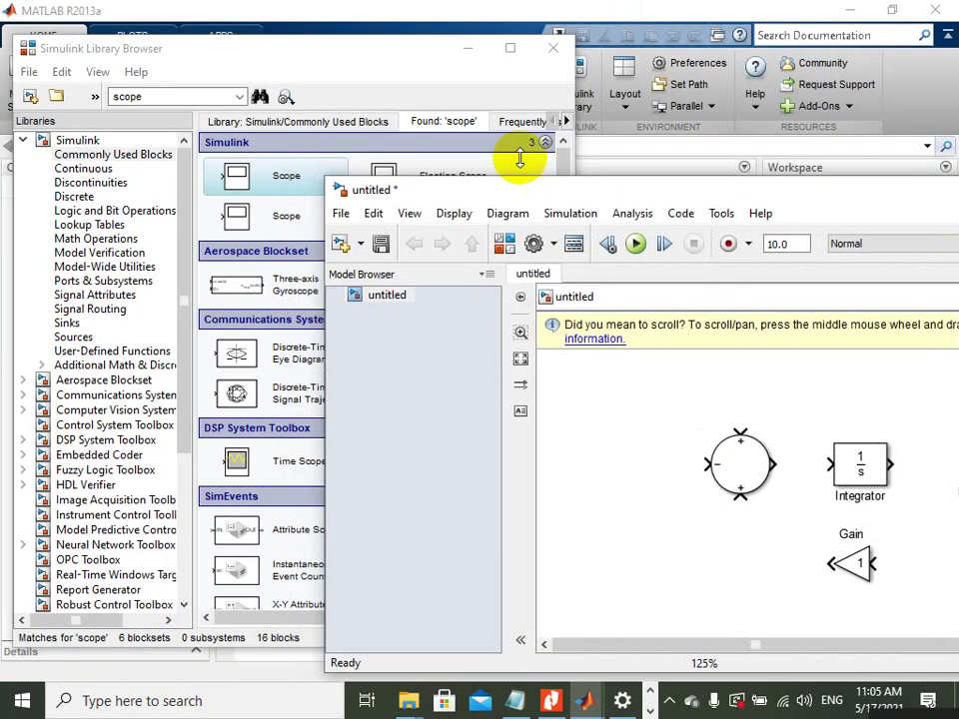
double_click(181, 95)
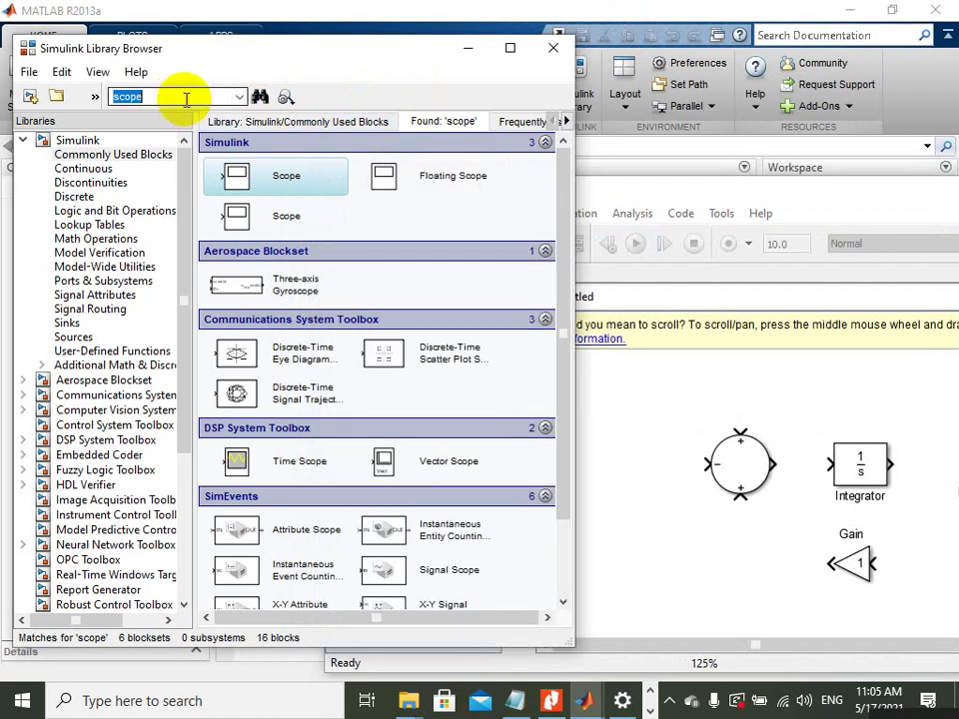
text(v)
key(BackSpace)
text(constant)
key(Return)
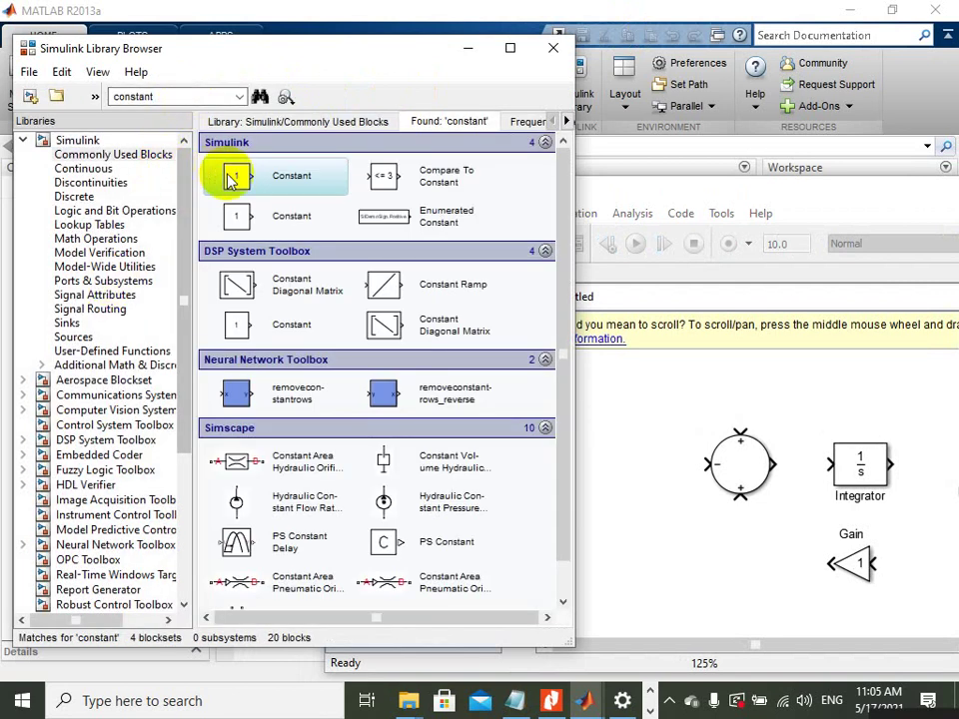
drag(229, 178, 633, 470)
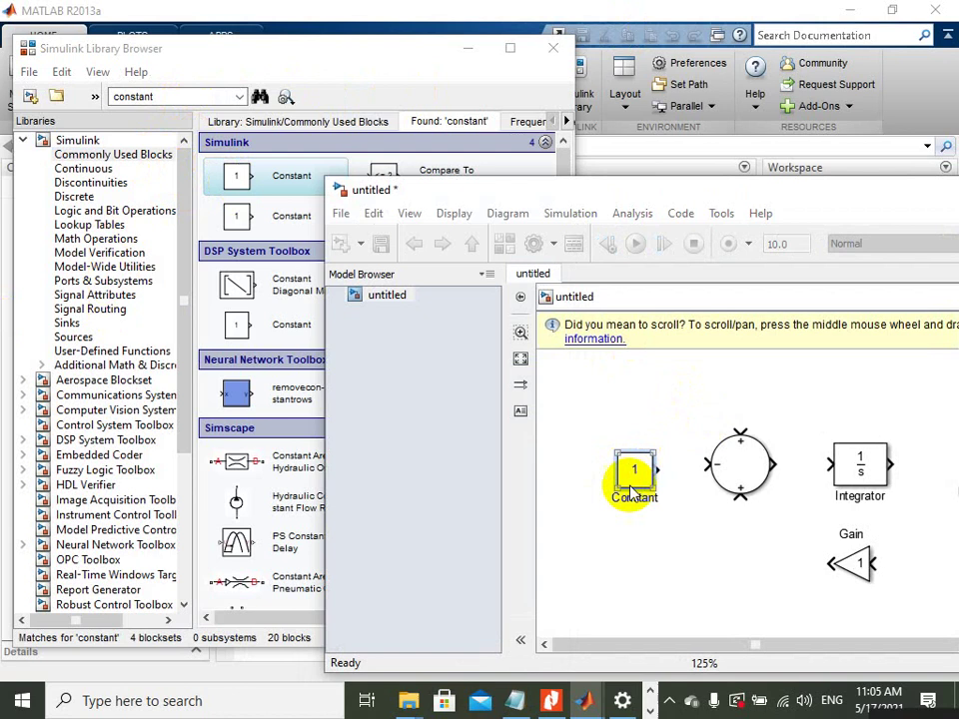
Maximize the model window and move the Constant block slightly further left of the Sum block.
double_click(712, 197)
click(288, 296)
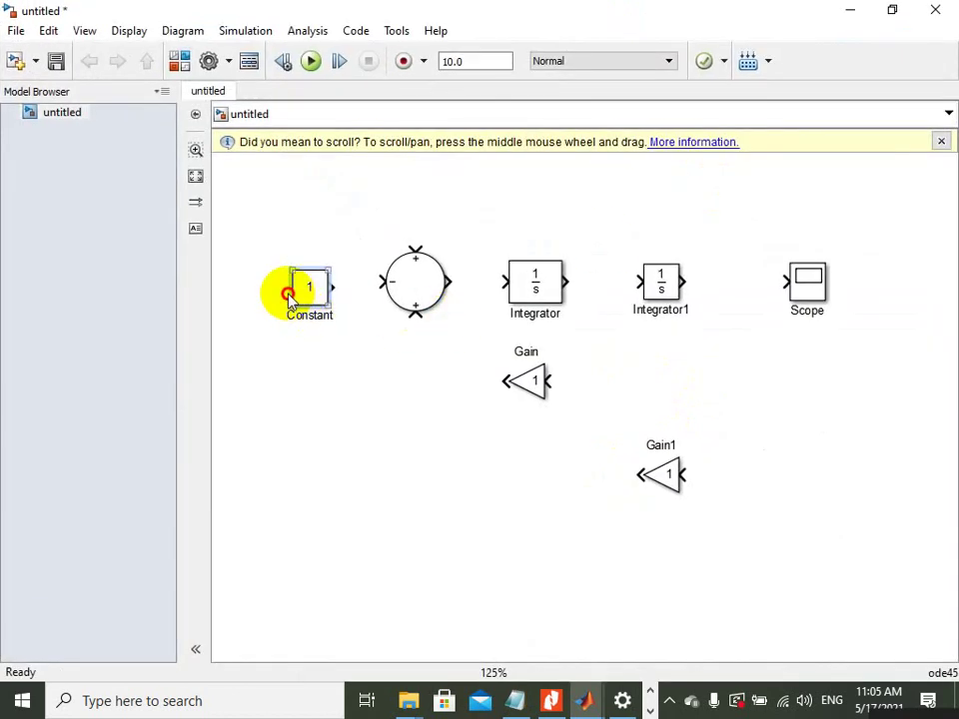
mouse_move(288, 292)
mouse_down()
mouse_move(300, 284)
mouse_move(294, 276)
mouse_up()
double_click(291, 283)
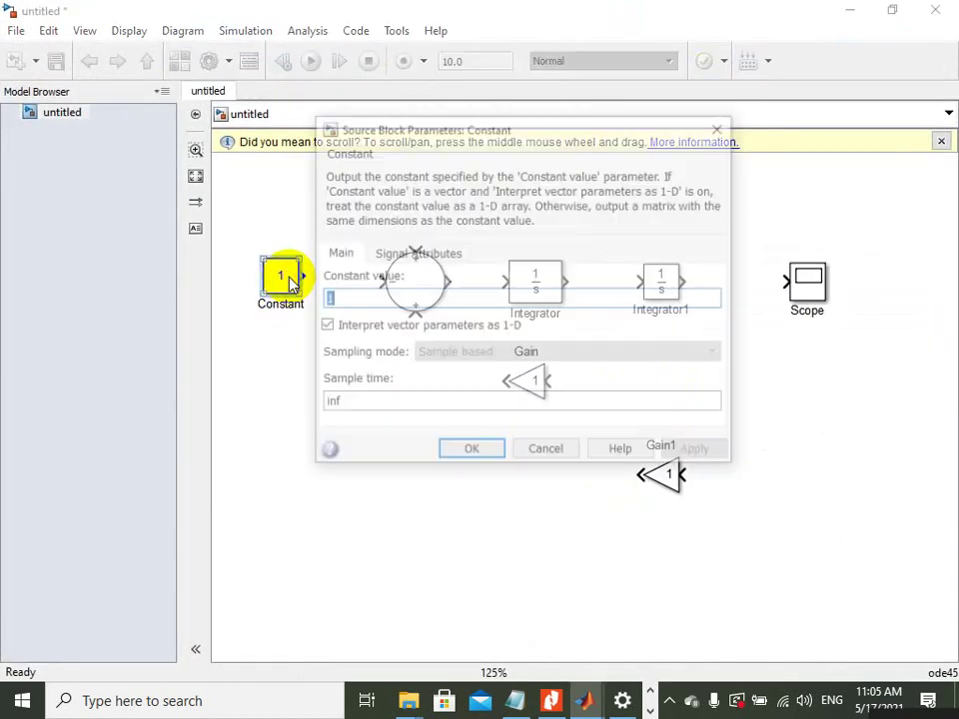
key(Return)
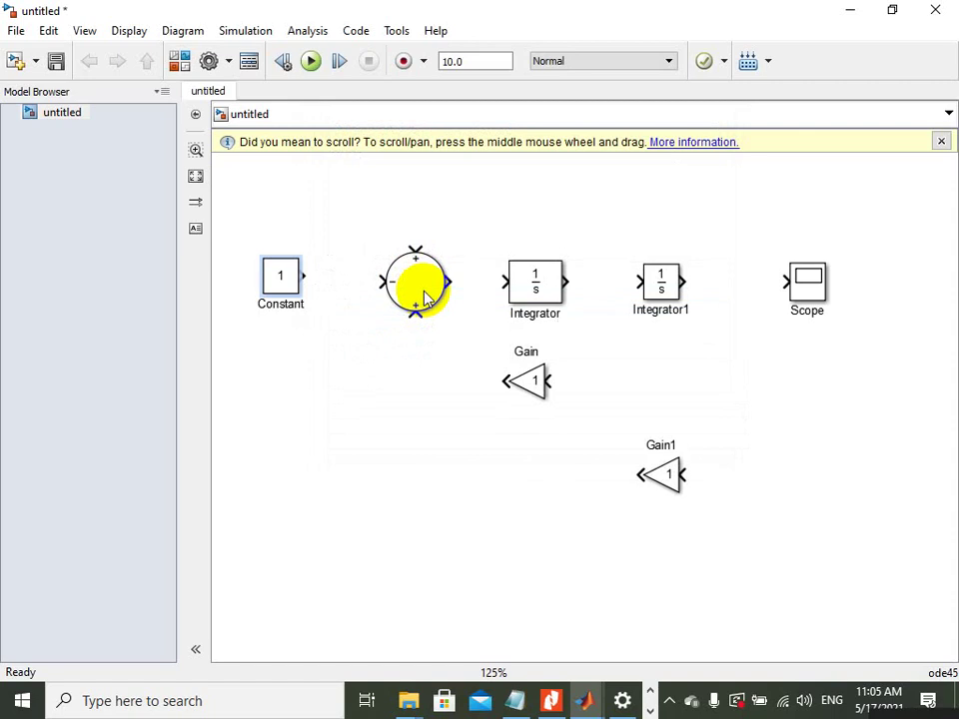
Set the Constant block's value to 0 and move the block directly above the Sum block.
double_click(275, 287)
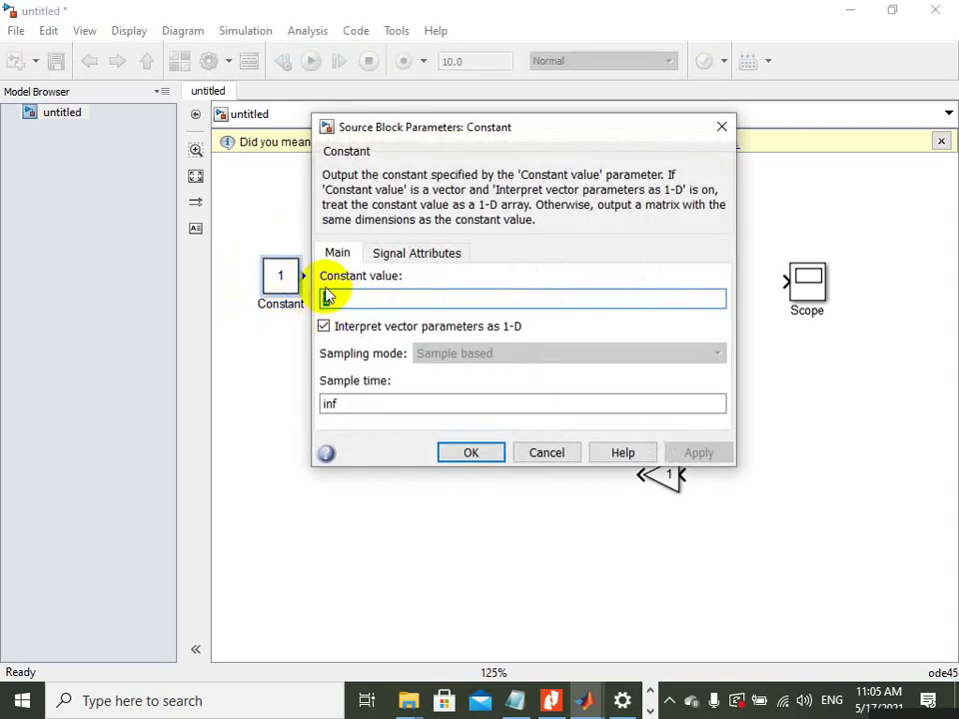
text(0)
key(Return)
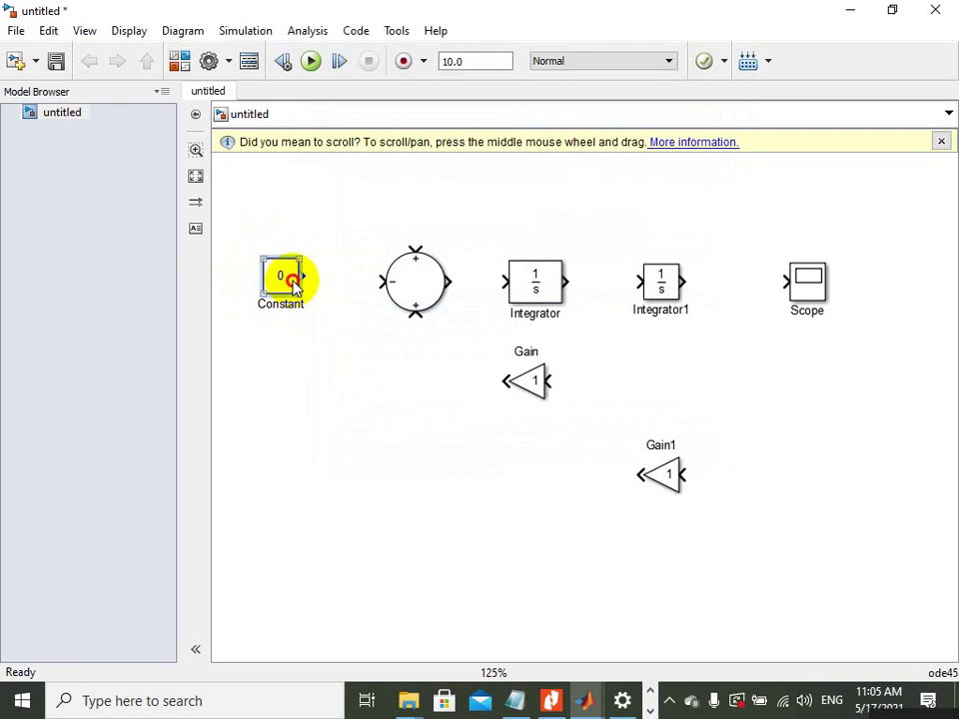
drag(291, 278, 420, 189)
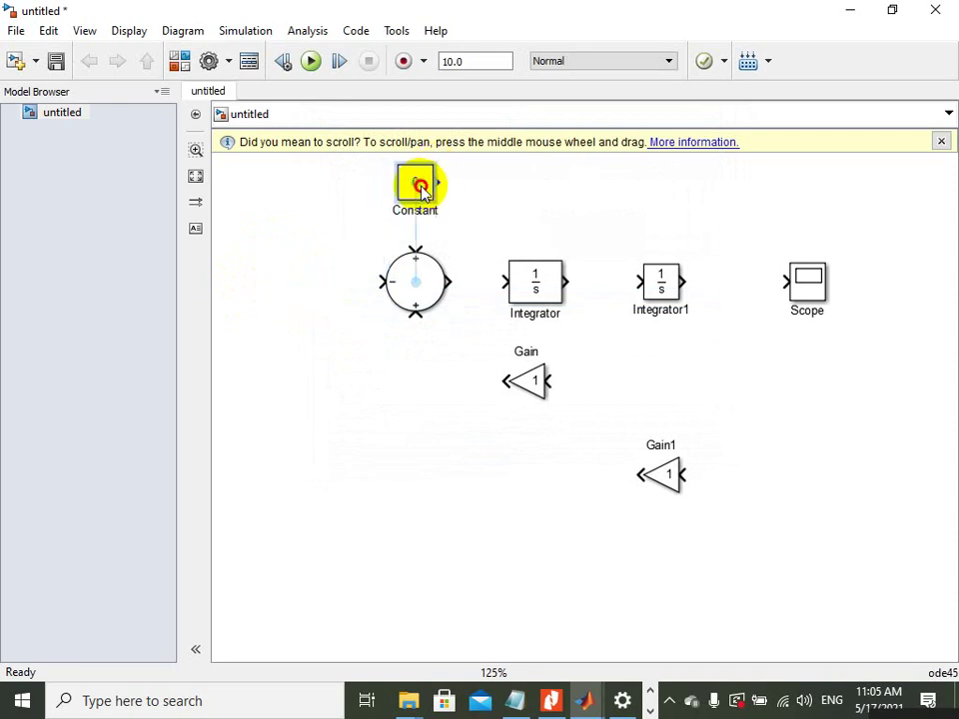
Change the Sum block's list of signs to +++.
double_click(402, 281)
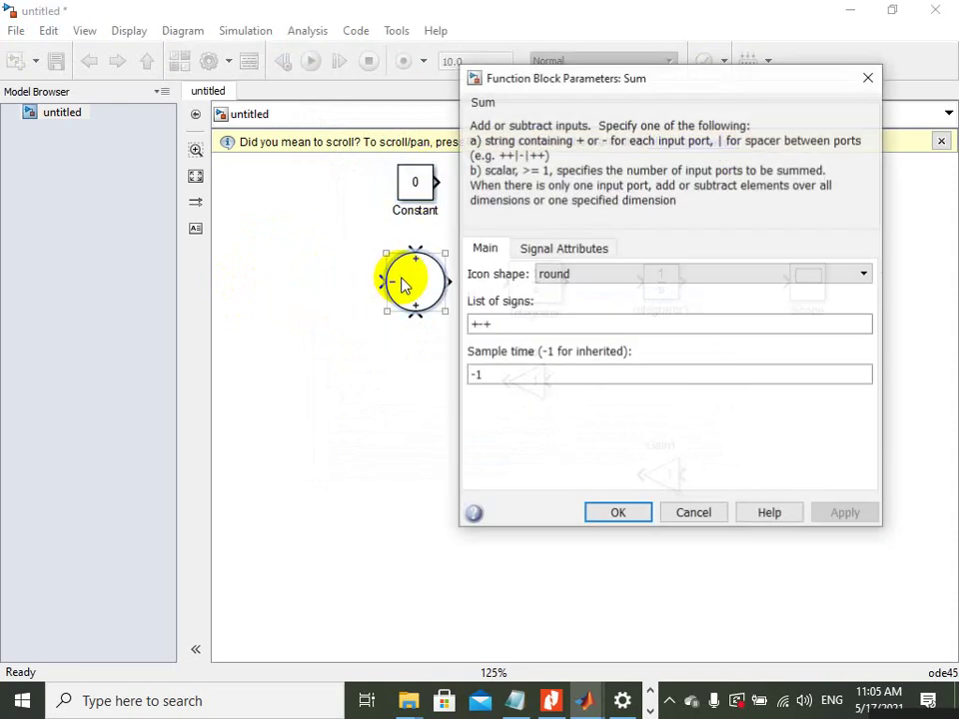
double_click(486, 322)
text(+-+)
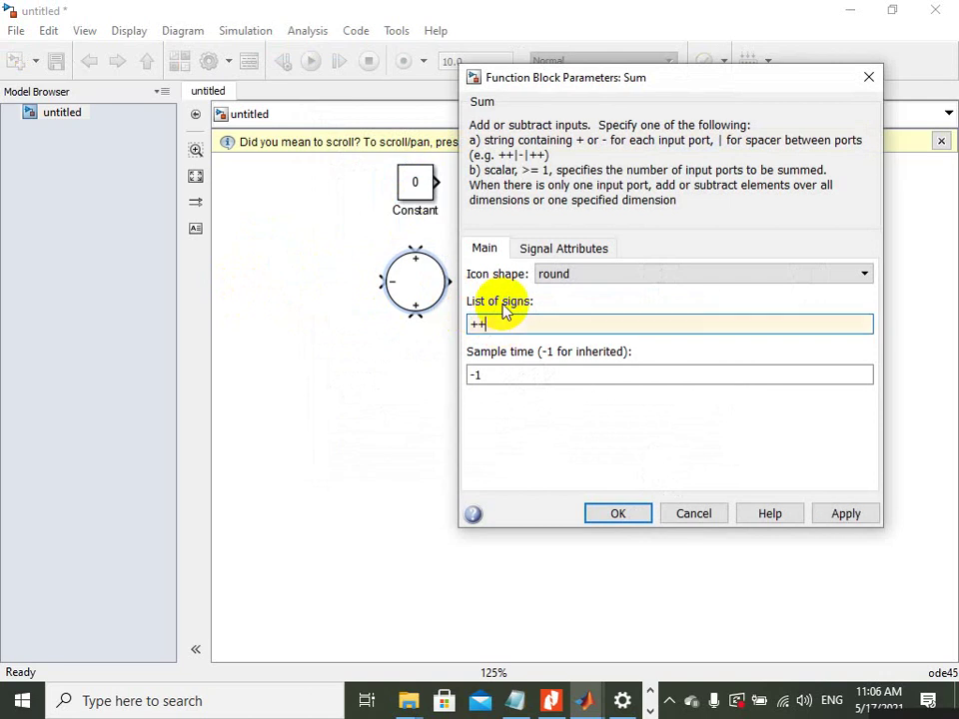
key(Return)
click(519, 287)
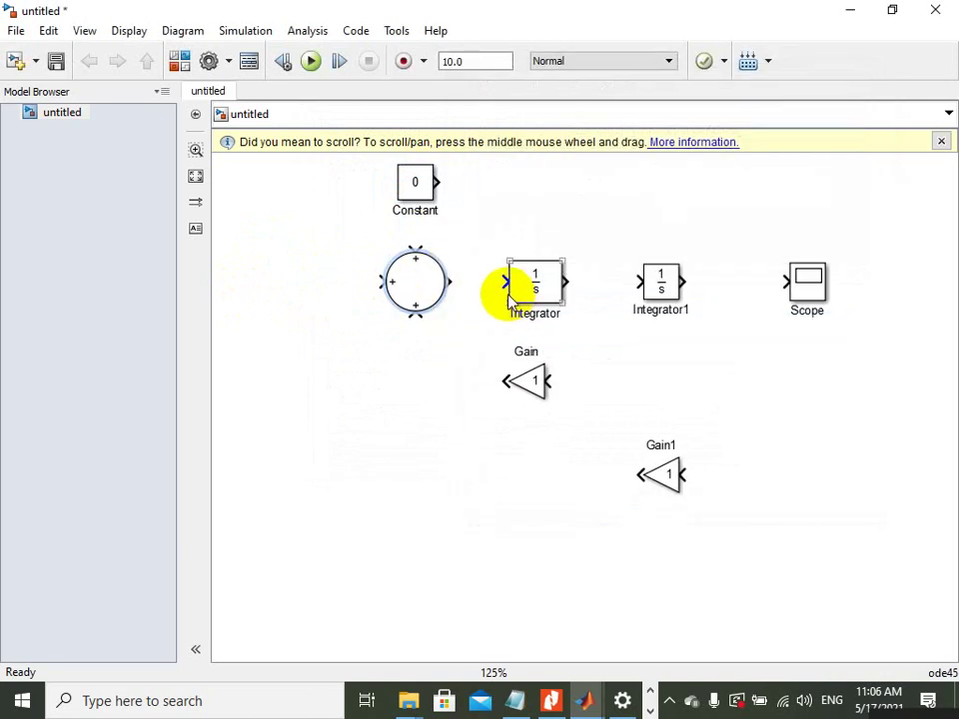
click(508, 296)
Rotate the Constant block so its output faces down and connect it to the Sum block's upper input.
click(414, 200)
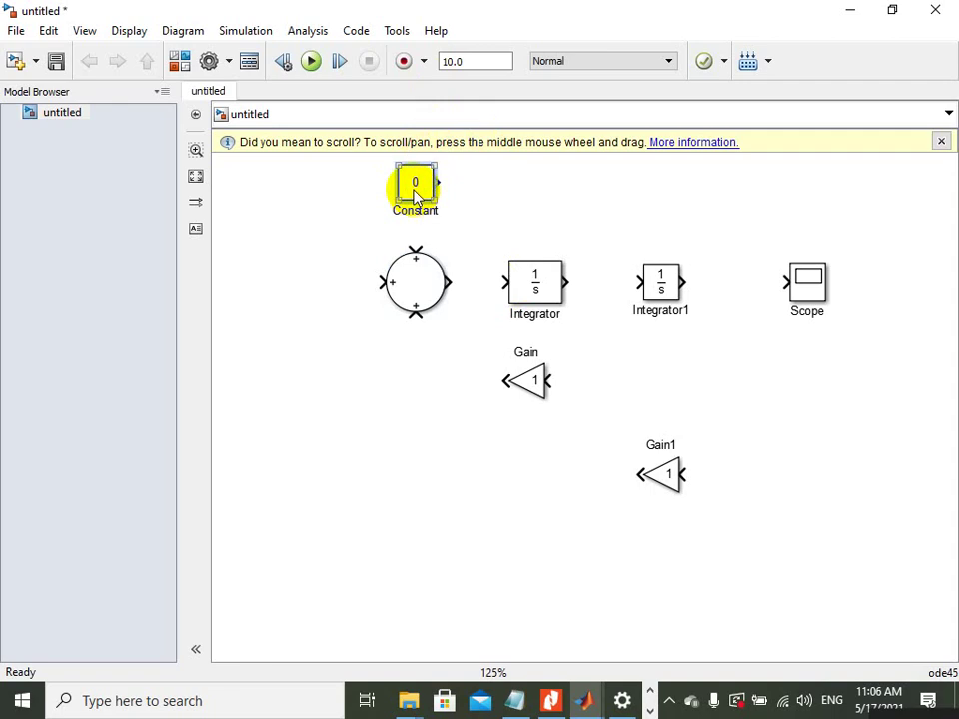
key(ctrl+r)
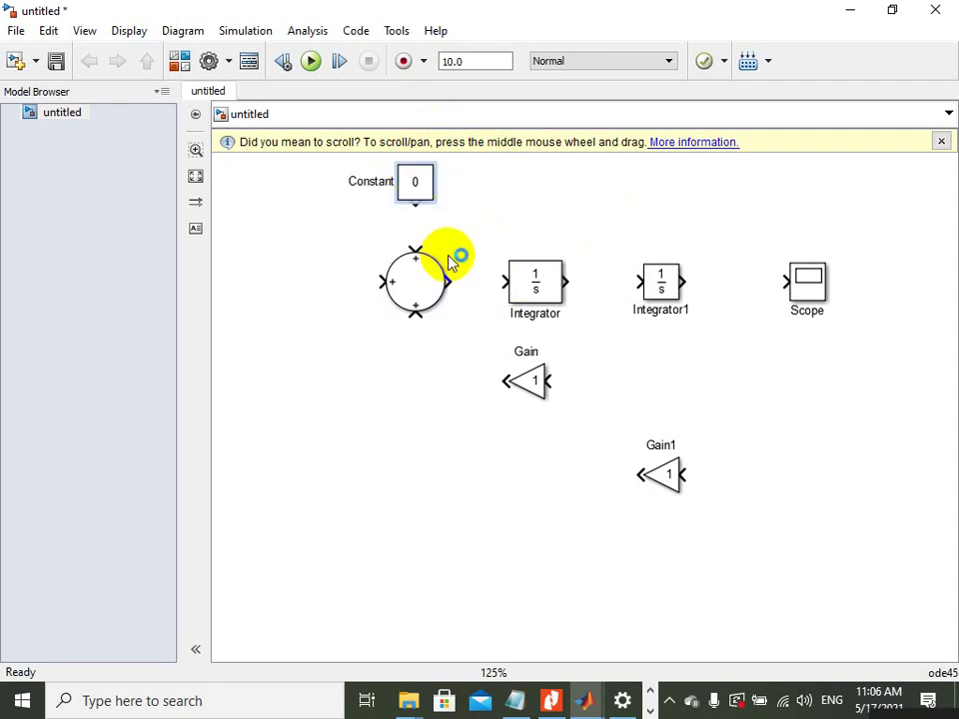
click(513, 199)
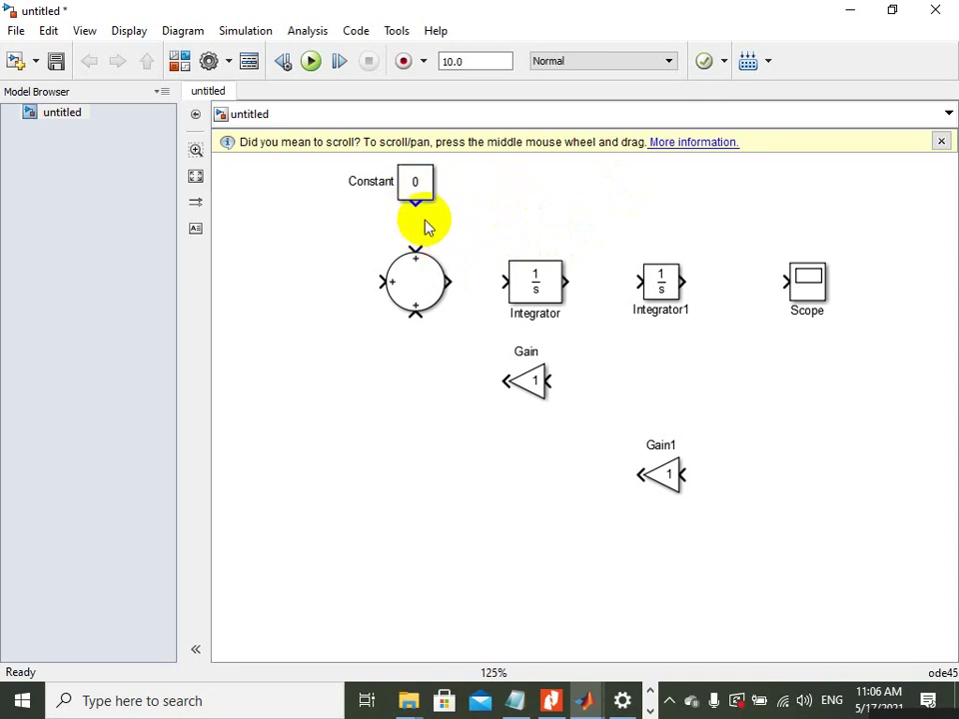
click(413, 198)
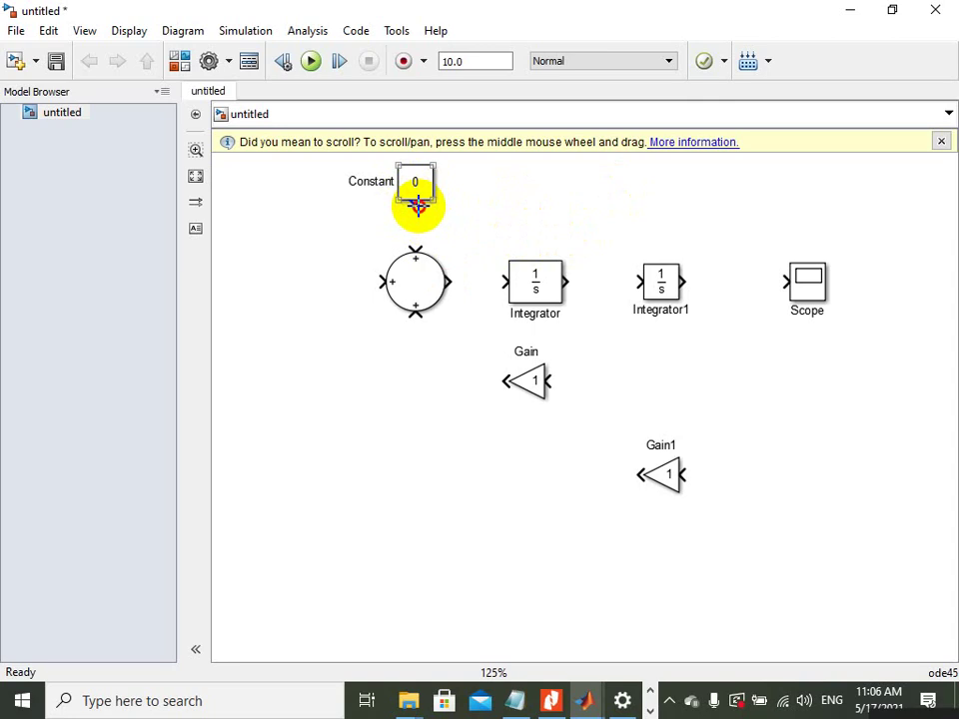
mouse_move(417, 205)
mouse_down()
mouse_move(416, 236)
mouse_move(680, 218)
mouse_up()
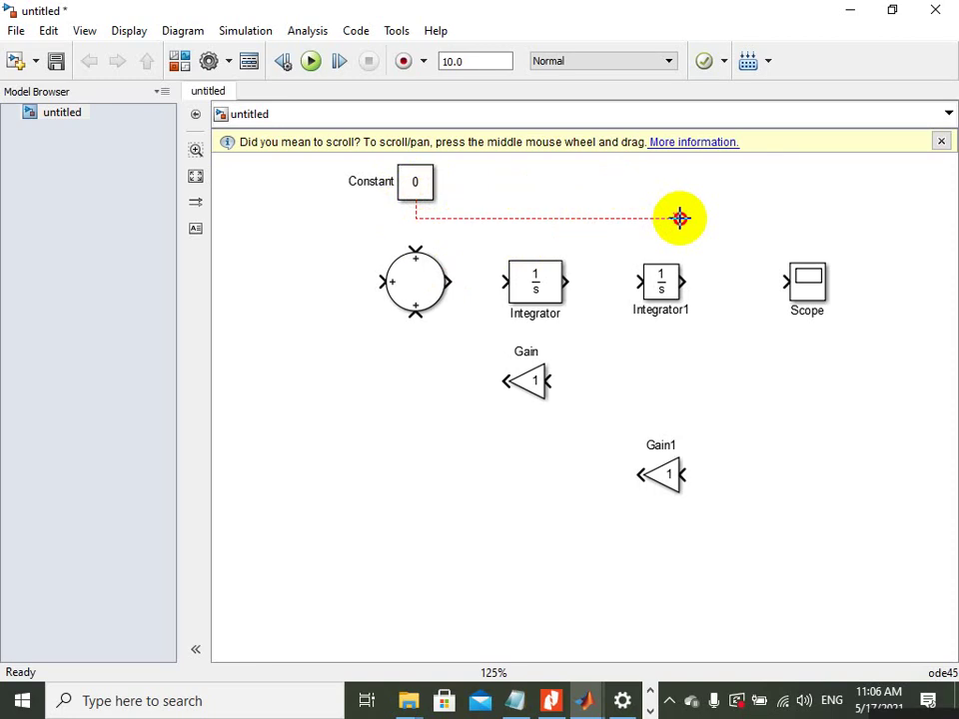
drag(680, 218, 414, 253)
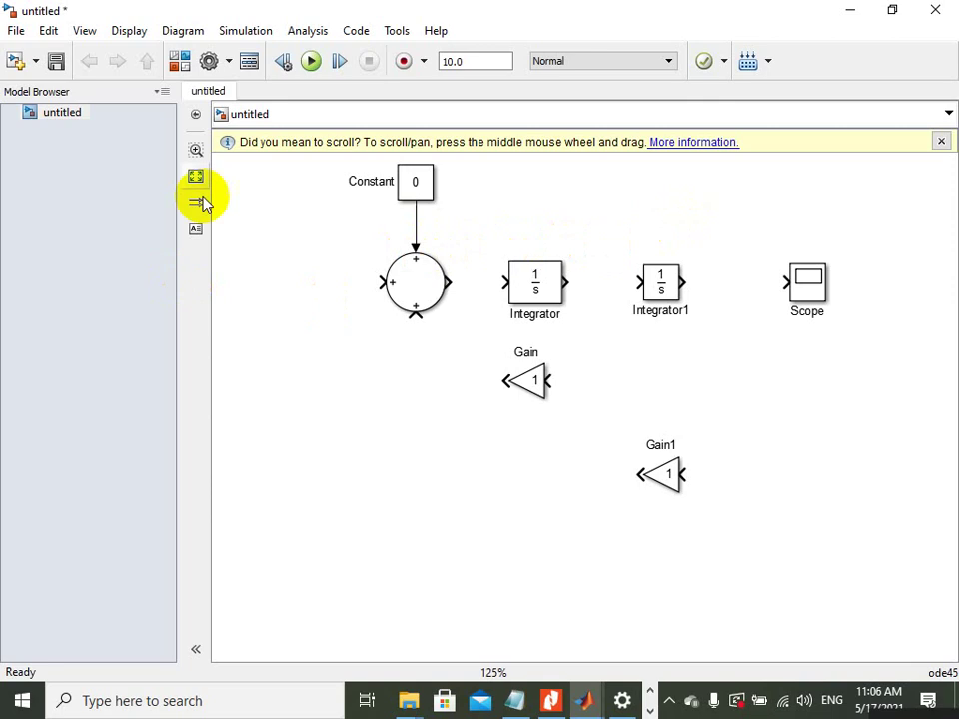
Connect the upper Gain's output to the Sum's bottom input and the lower Gain's output to the Sum's left input.
click(409, 272)
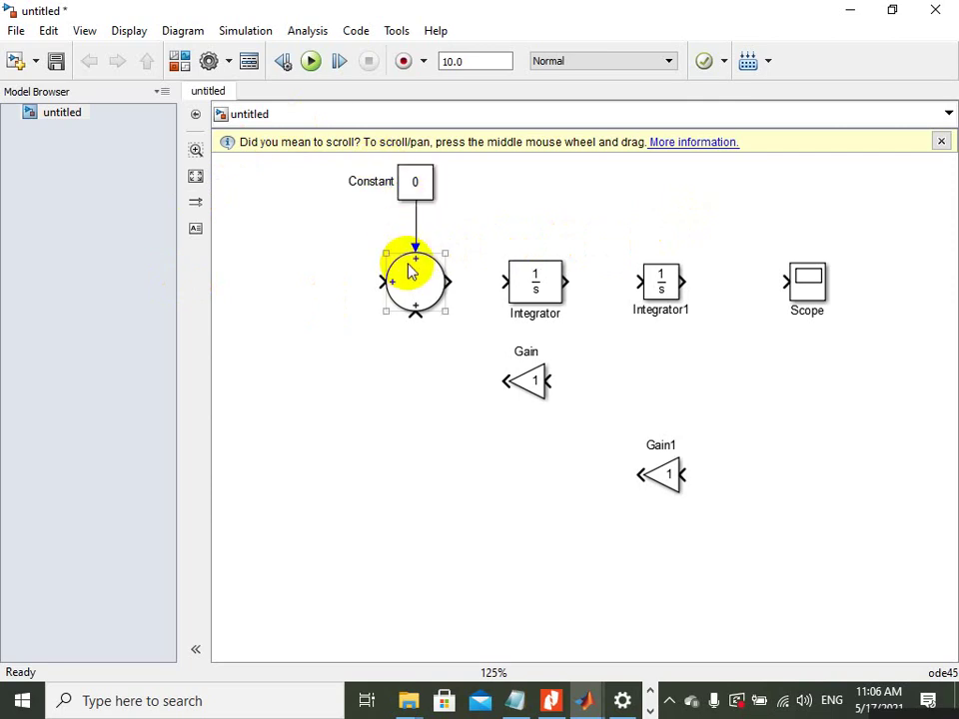
click(539, 481)
click(502, 384)
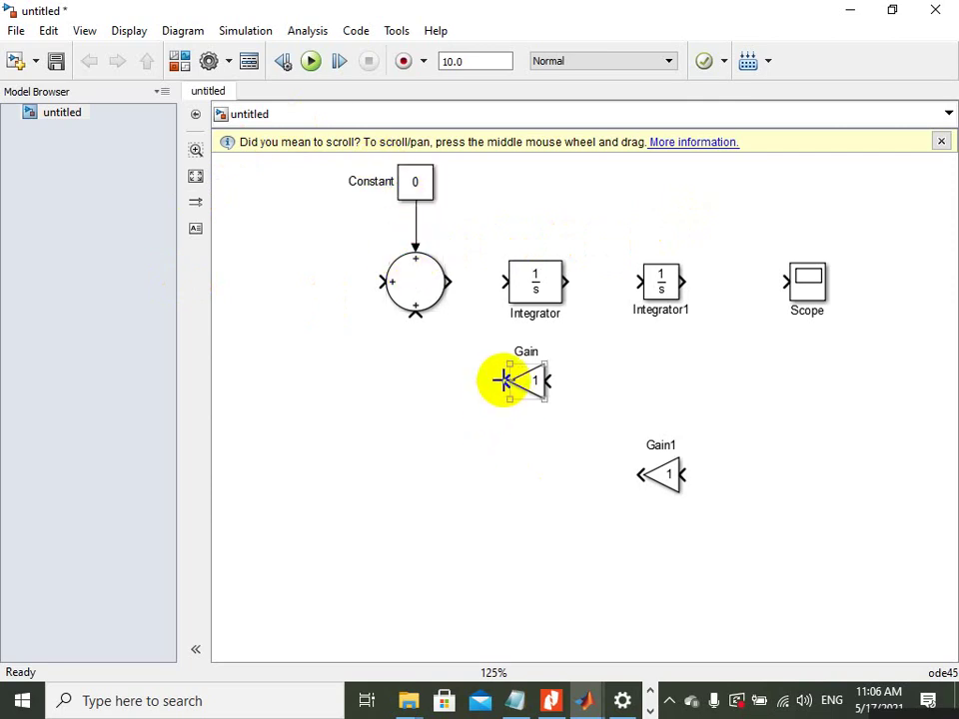
drag(502, 383, 416, 331)
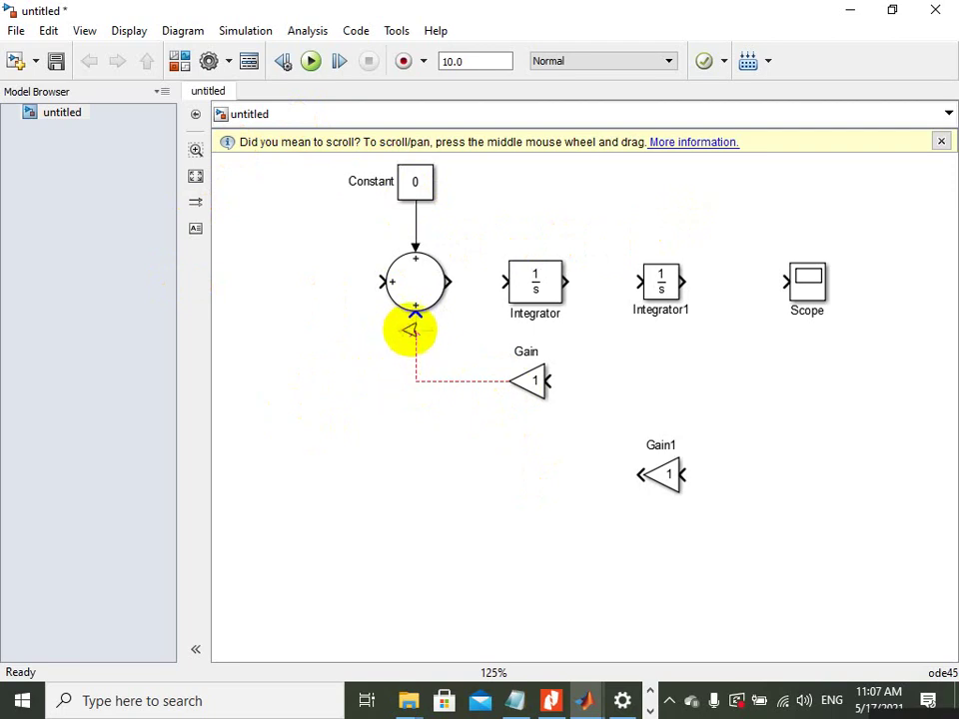
drag(412, 334, 415, 312)
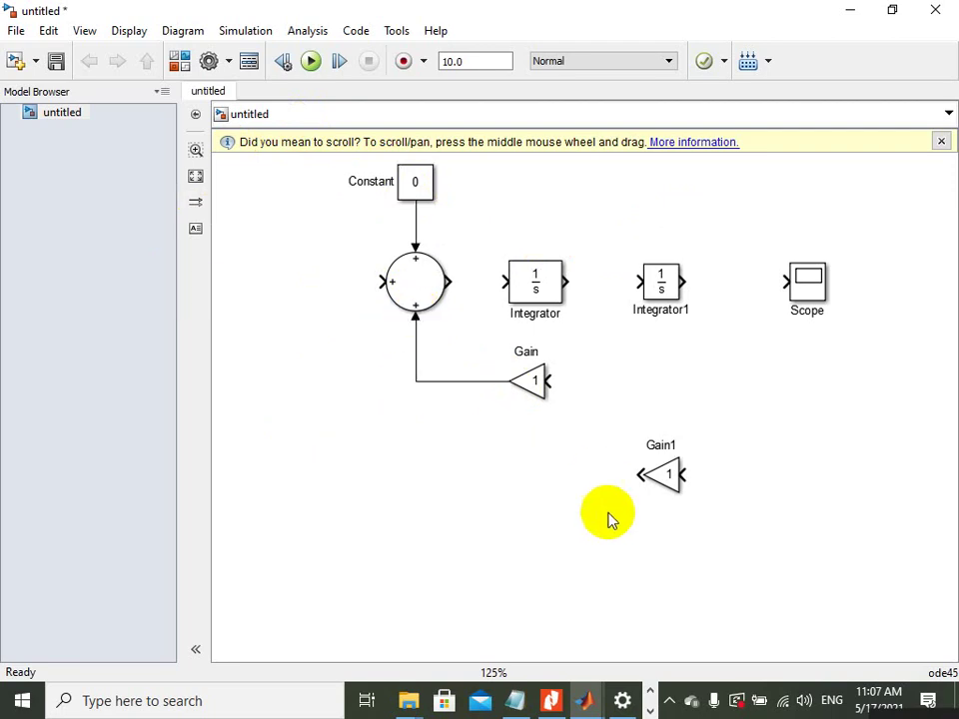
drag(636, 474, 373, 280)
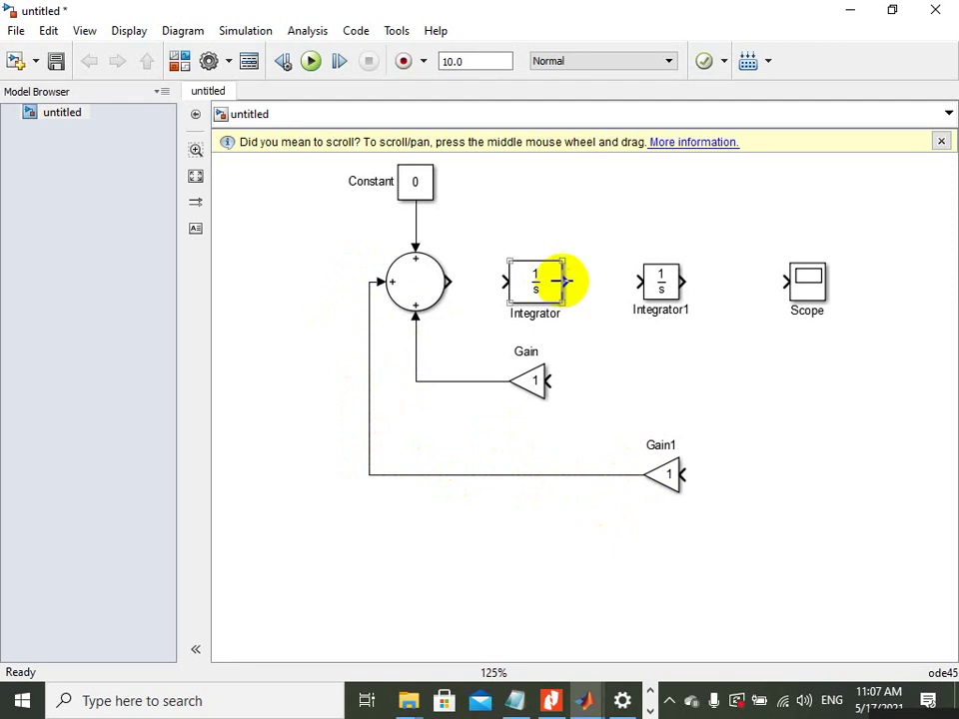
Wire the forward path in series from the Sum block through both Integrators to the Scope.
mouse_move(564, 280)
mouse_down()
mouse_move(696, 271)
mouse_move(630, 281)
mouse_move(661, 219)
mouse_move(800, 285)
mouse_move(732, 279)
mouse_move(792, 279)
mouse_move(603, 242)
mouse_move(713, 221)
mouse_move(620, 279)
mouse_move(788, 280)
mouse_up()
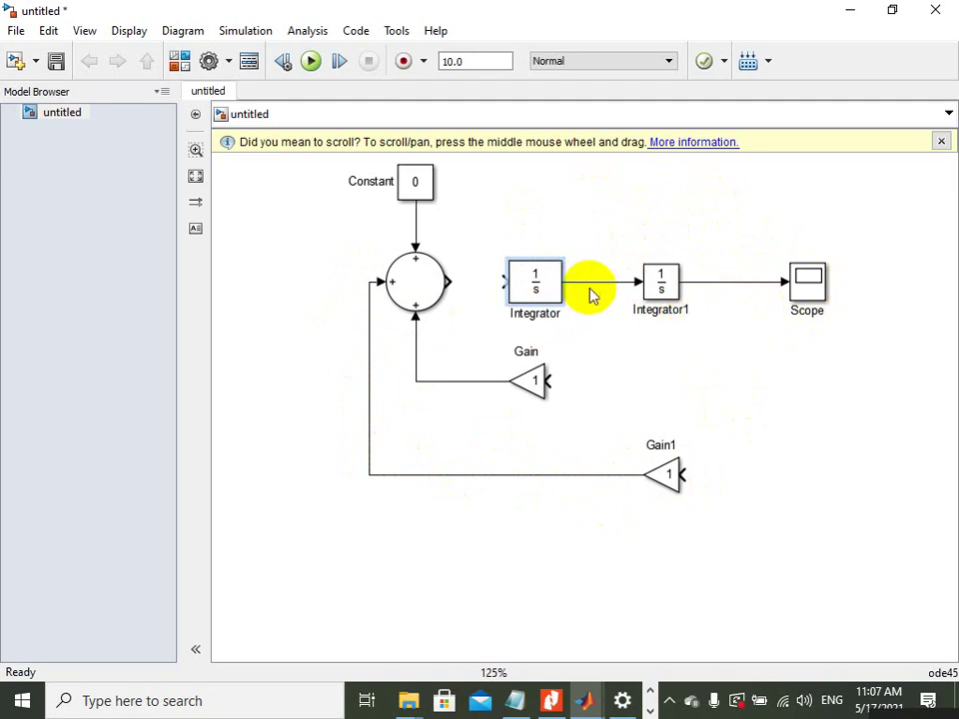
drag(453, 281, 503, 283)
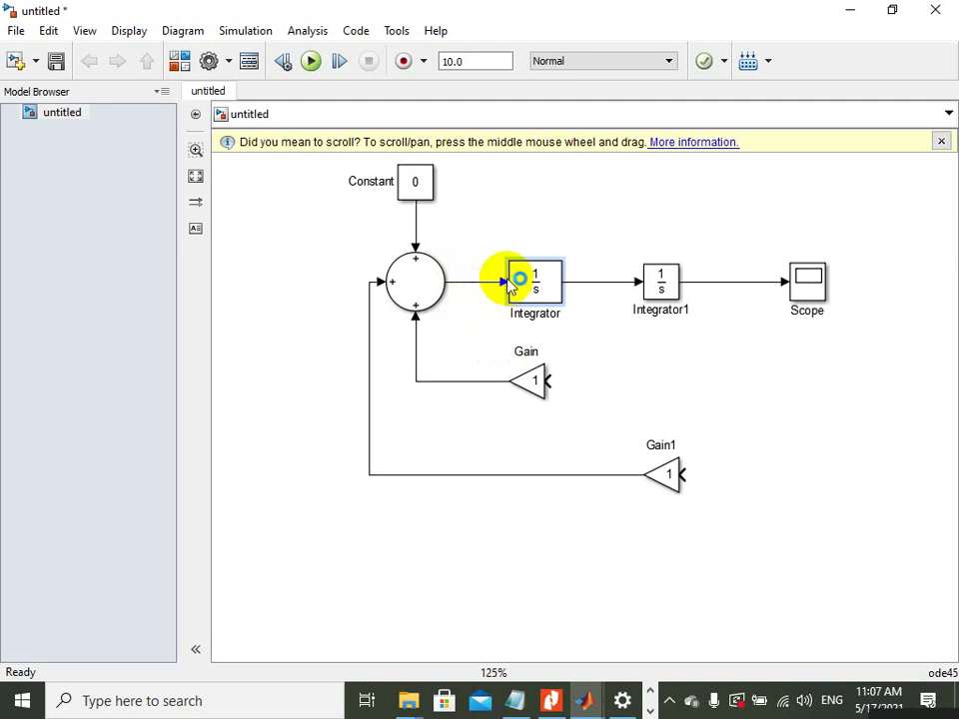
click(638, 283)
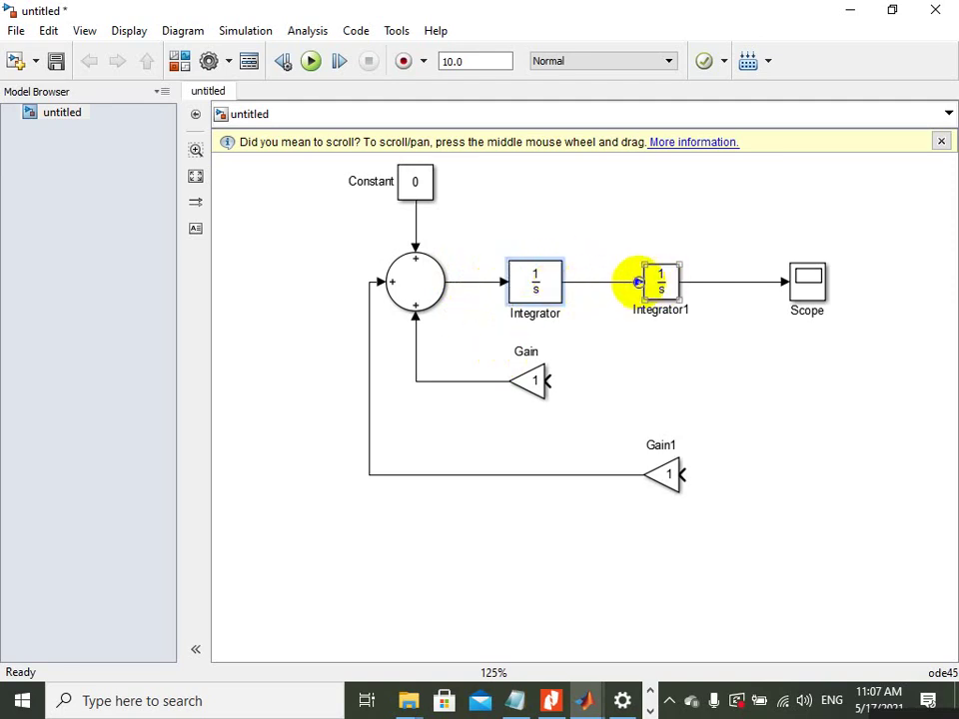
click(695, 289)
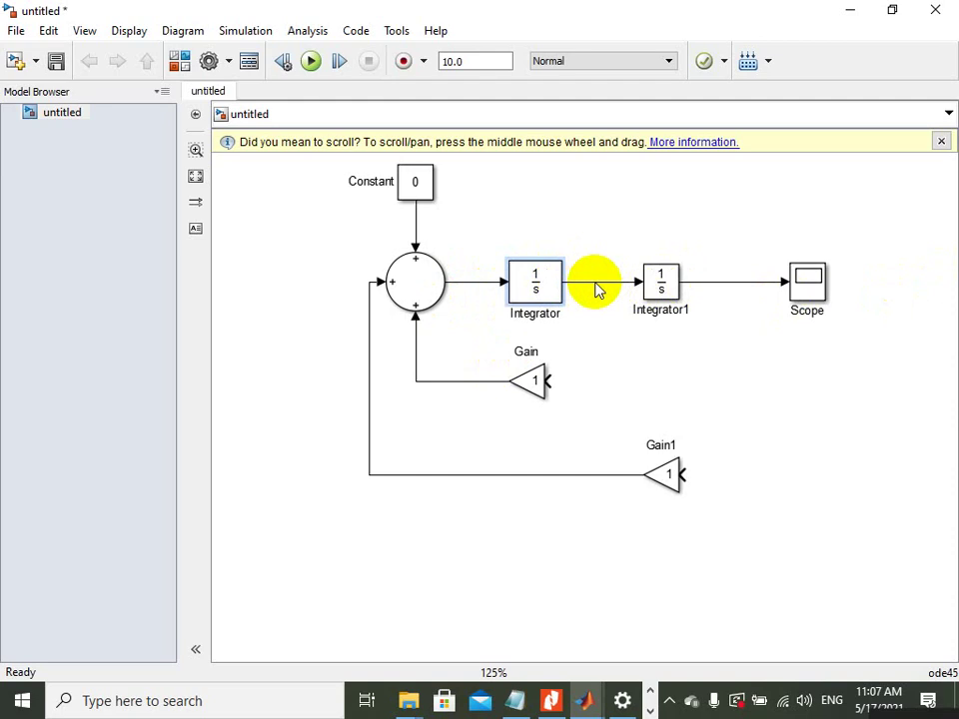
Branch the first Integrator's output line to the upper Gain's input and the second Integrator's output line to the lower Gain's input.
drag(597, 283, 553, 380)
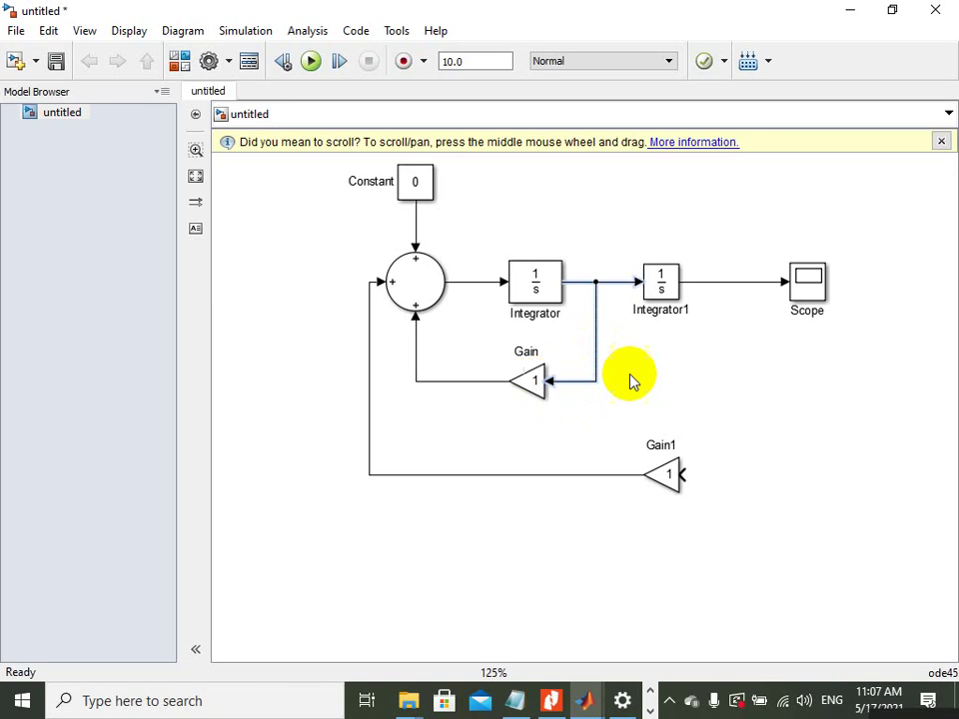
drag(733, 287, 679, 490)
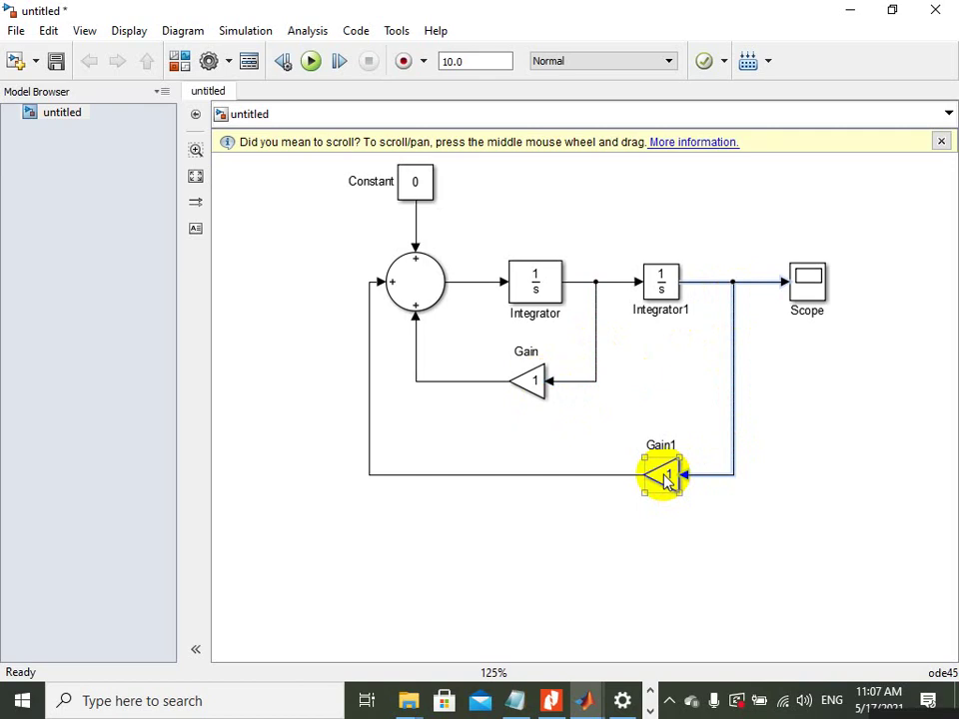
click(647, 429)
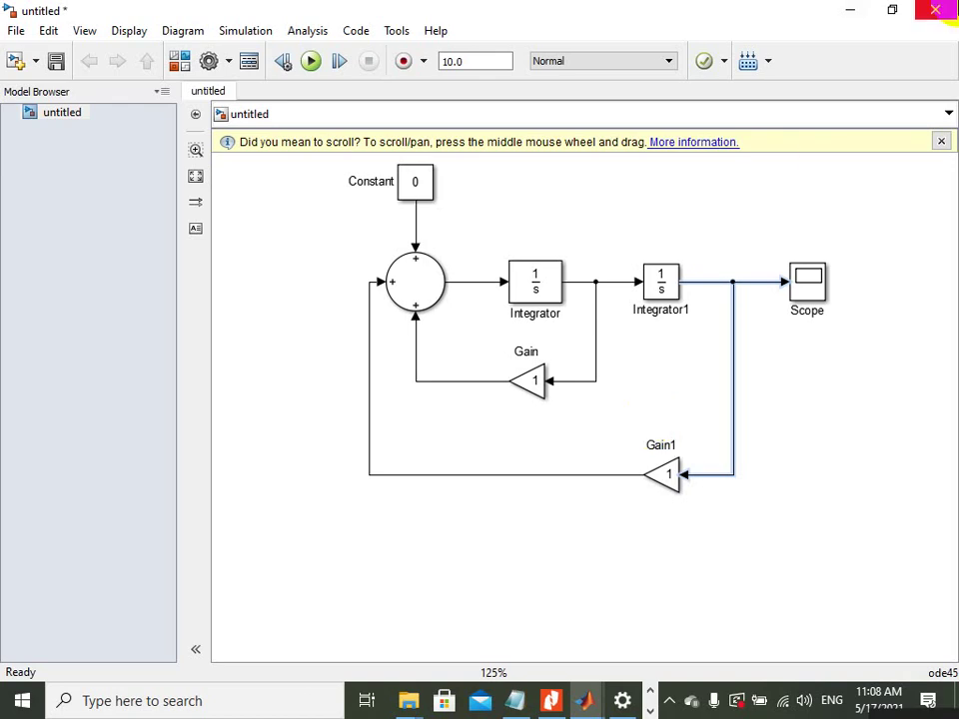
Enlarge the upper Gain block, open its parameters and start its gain value with a minus sign.
click(506, 386)
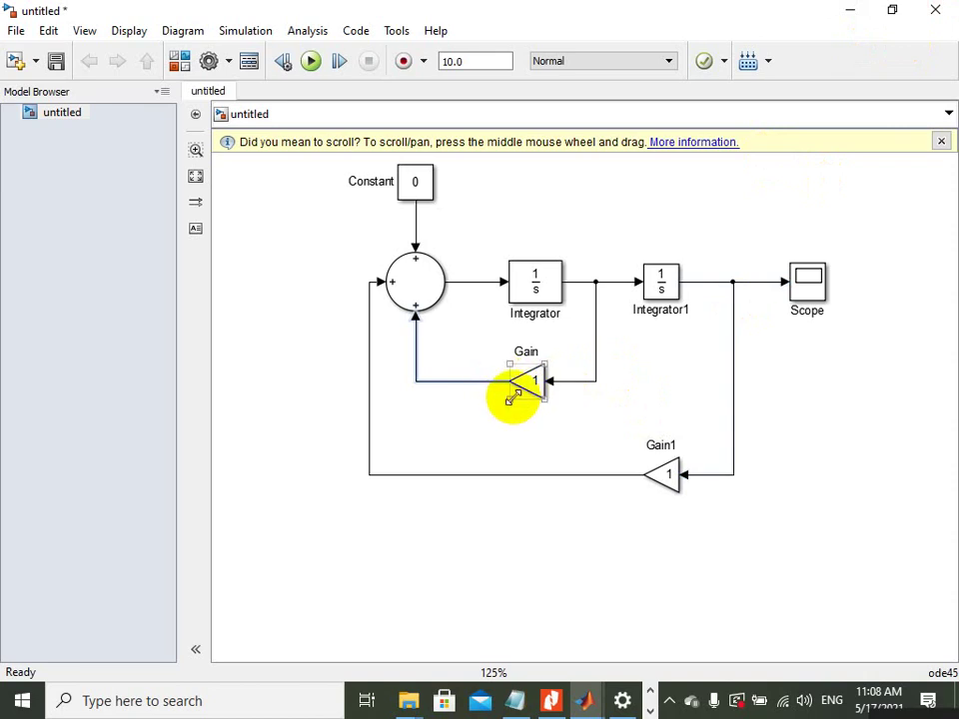
drag(510, 401, 463, 445)
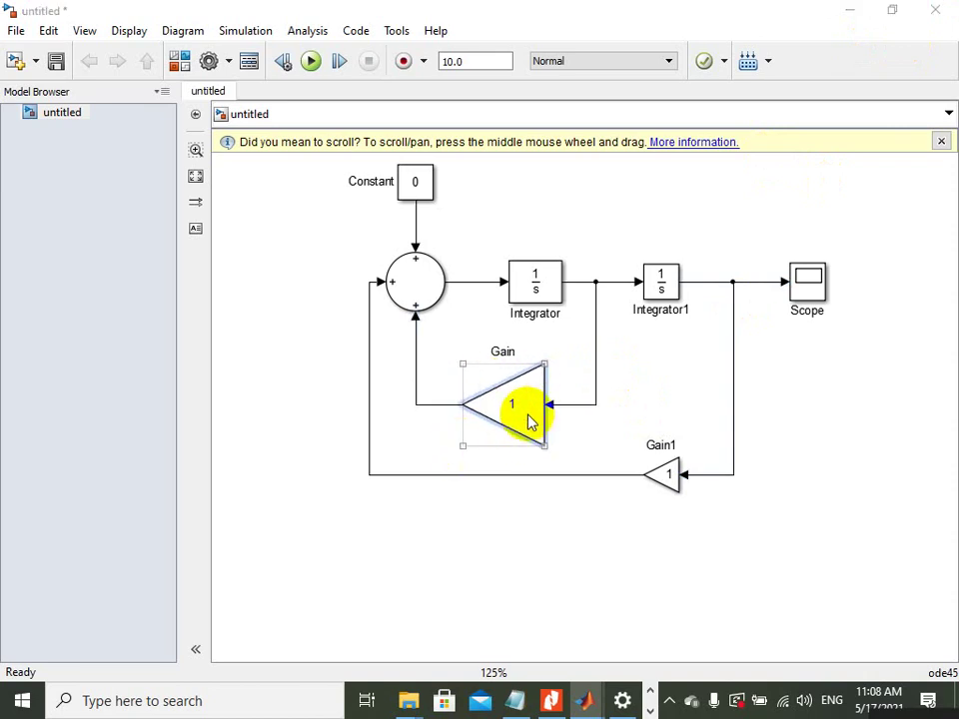
double_click(528, 420)
text(-)
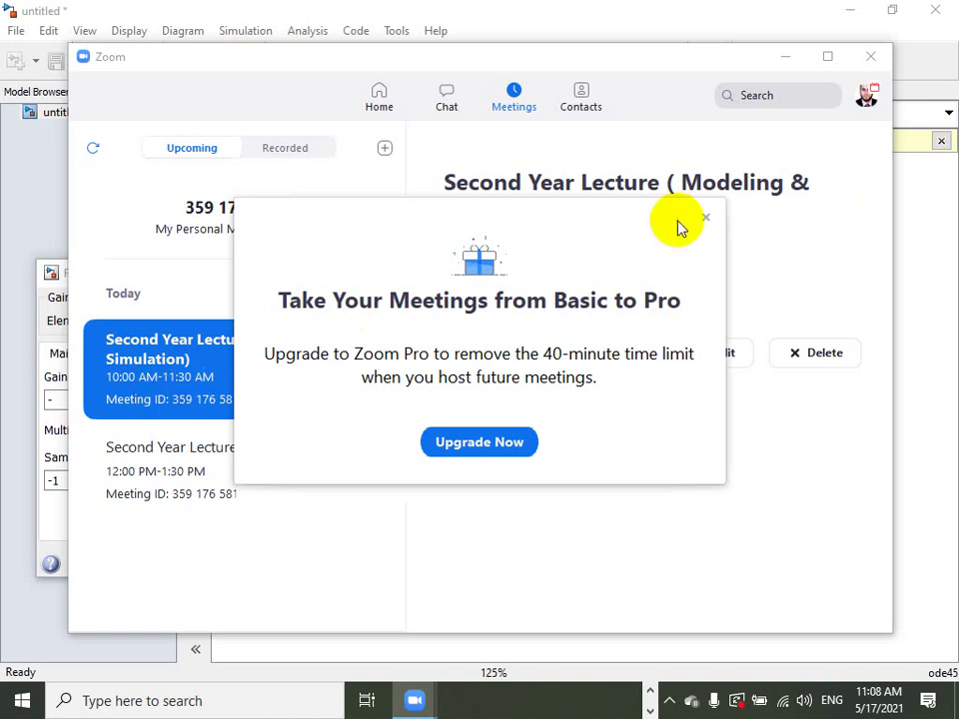
Dismiss the upgrade offer in the Zoom window.
click(707, 222)
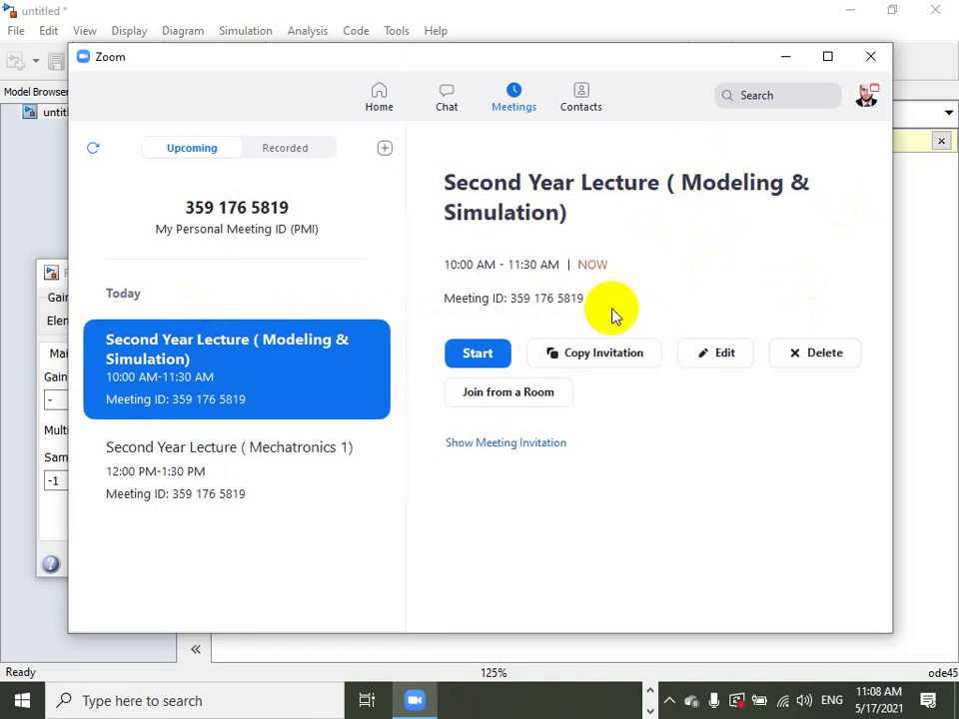
Start the Modeling & Simulation lecture meeting in Zoom, join with computer audio, and tuck its floating video thumbnail out of the way.
click(477, 354)
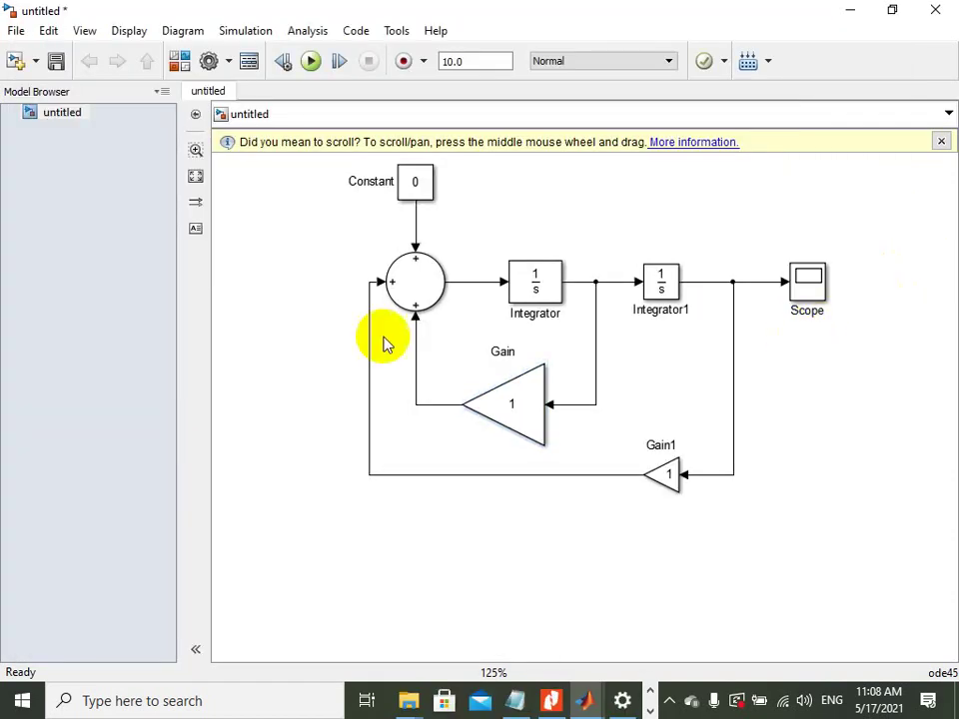
click(514, 405)
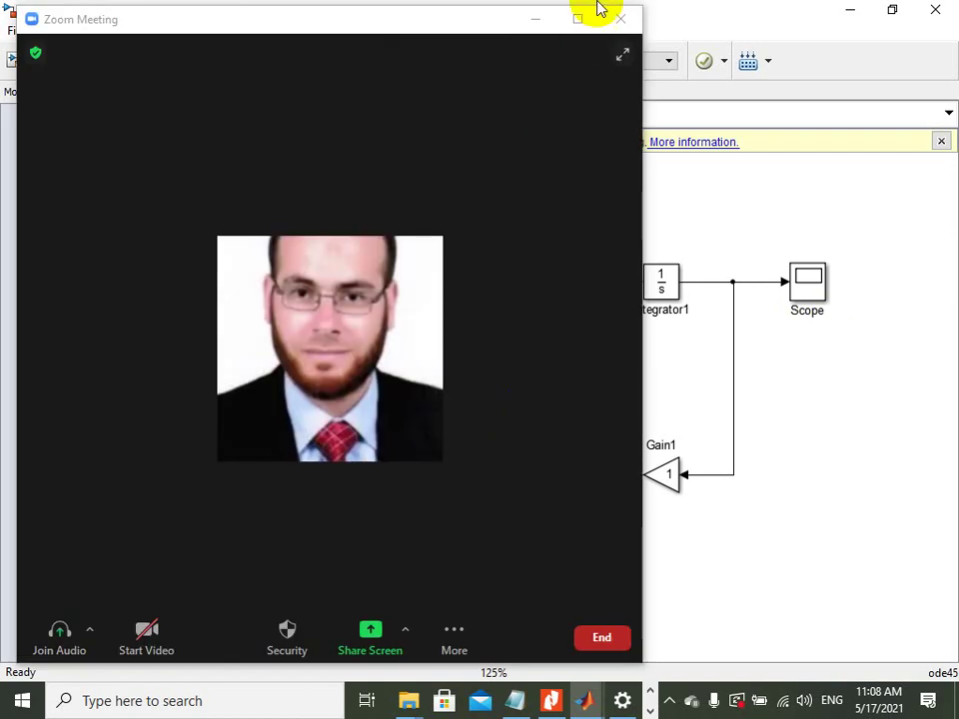
click(535, 19)
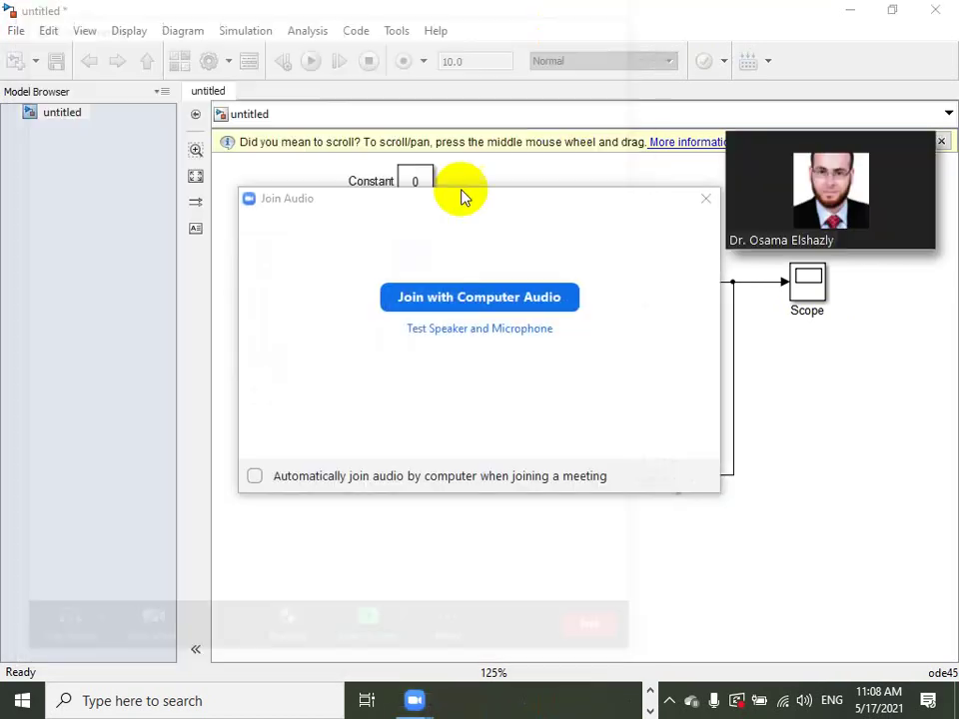
click(445, 290)
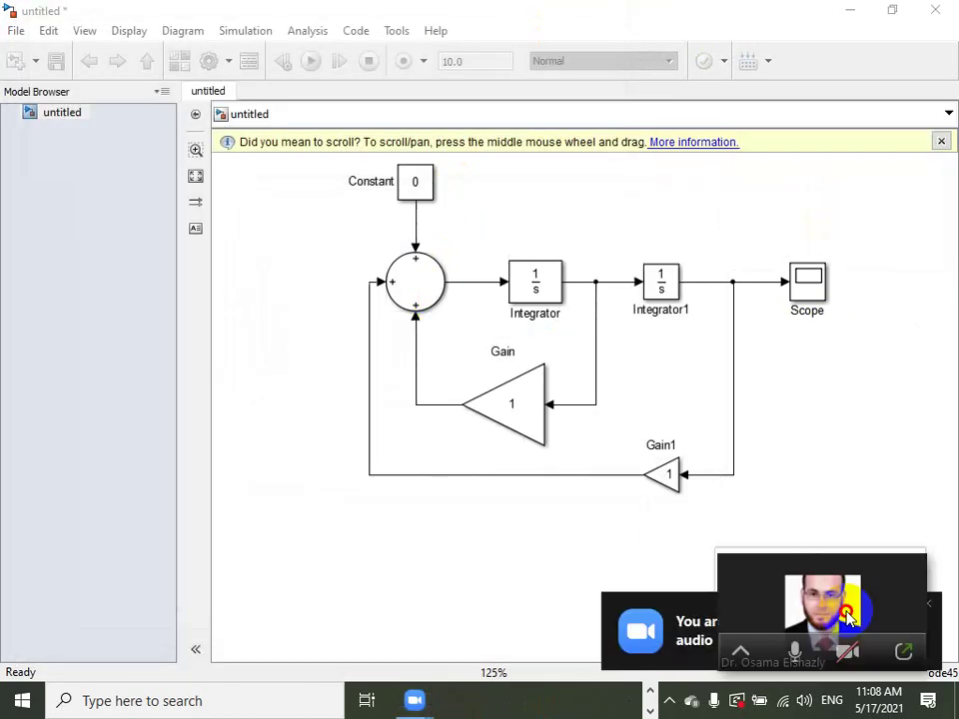
drag(767, 695, 863, 697)
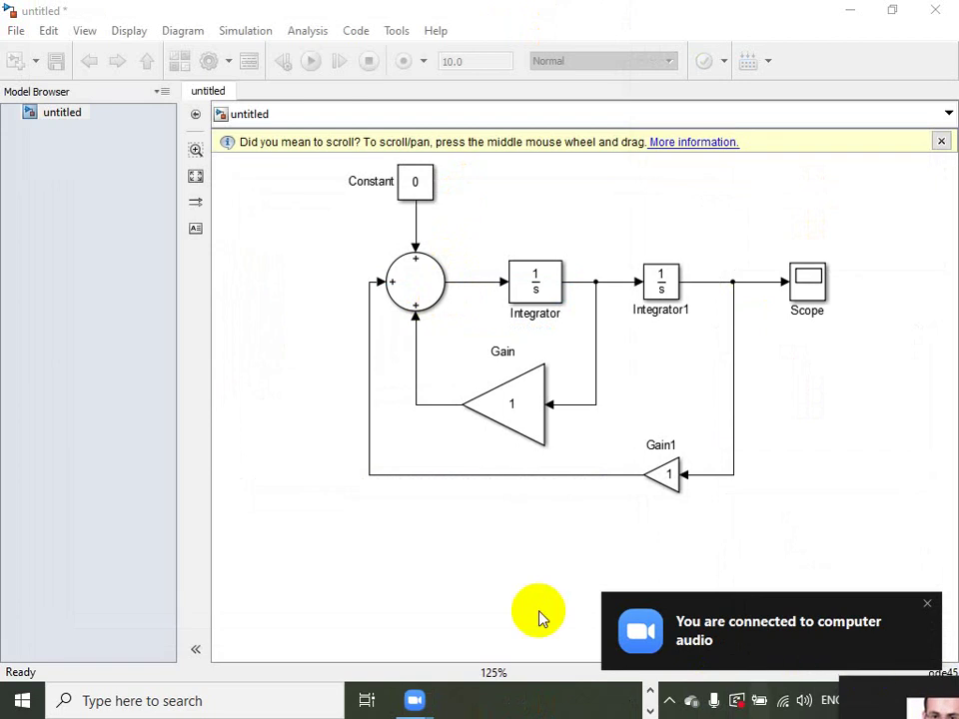
Set the upper Gain block's gain to -Fv/M in the Simulink model.
double_click(509, 402)
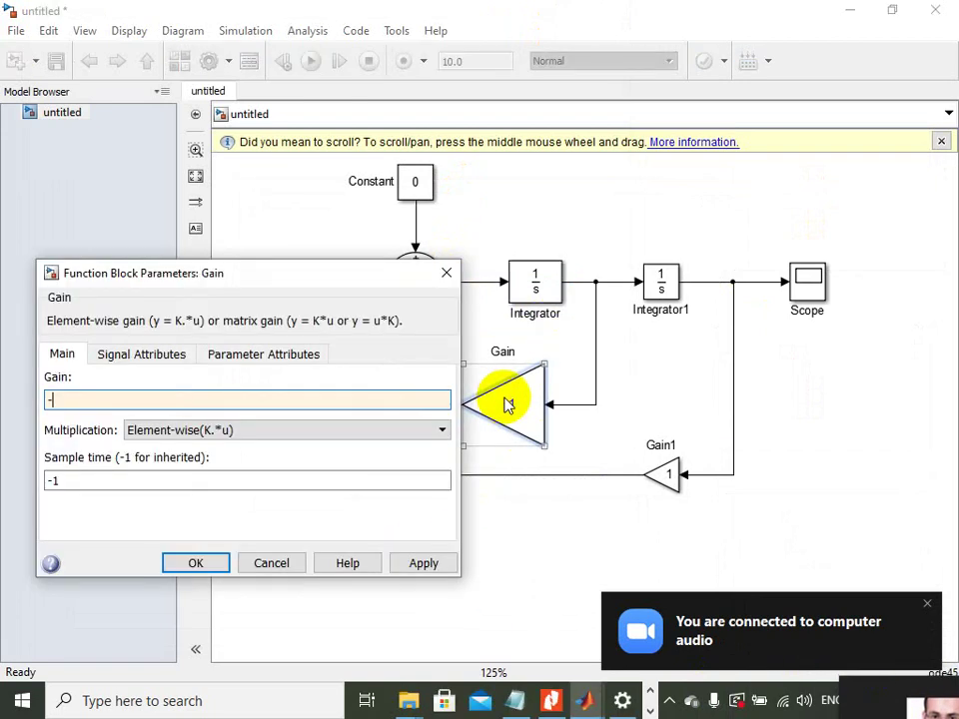
text(-)
double_click(182, 400)
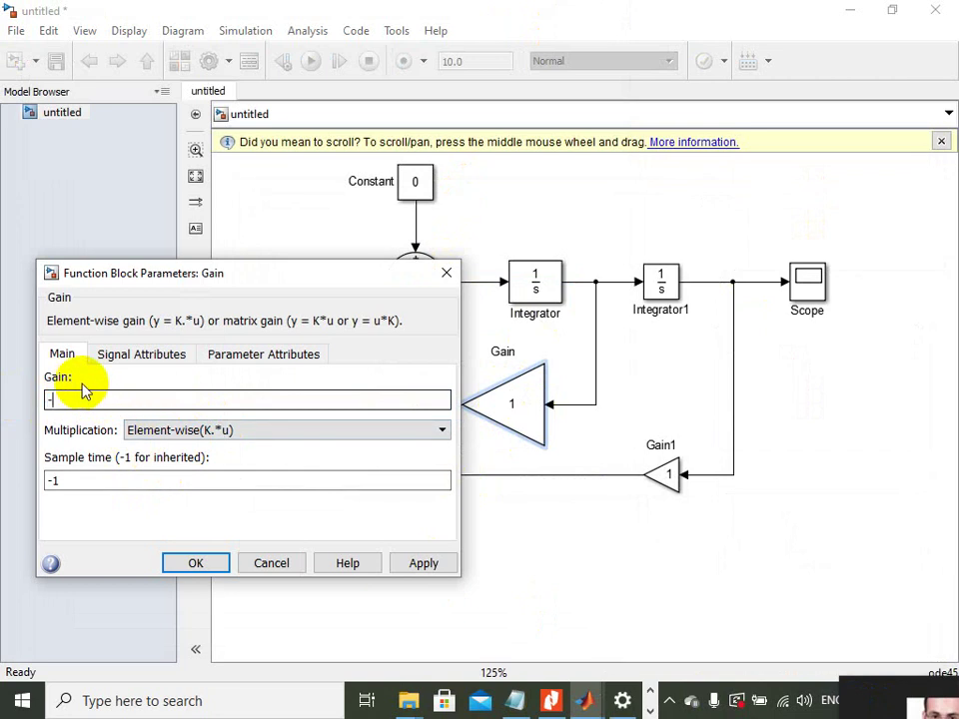
text(Fv/M)
key(Return)
click(497, 413)
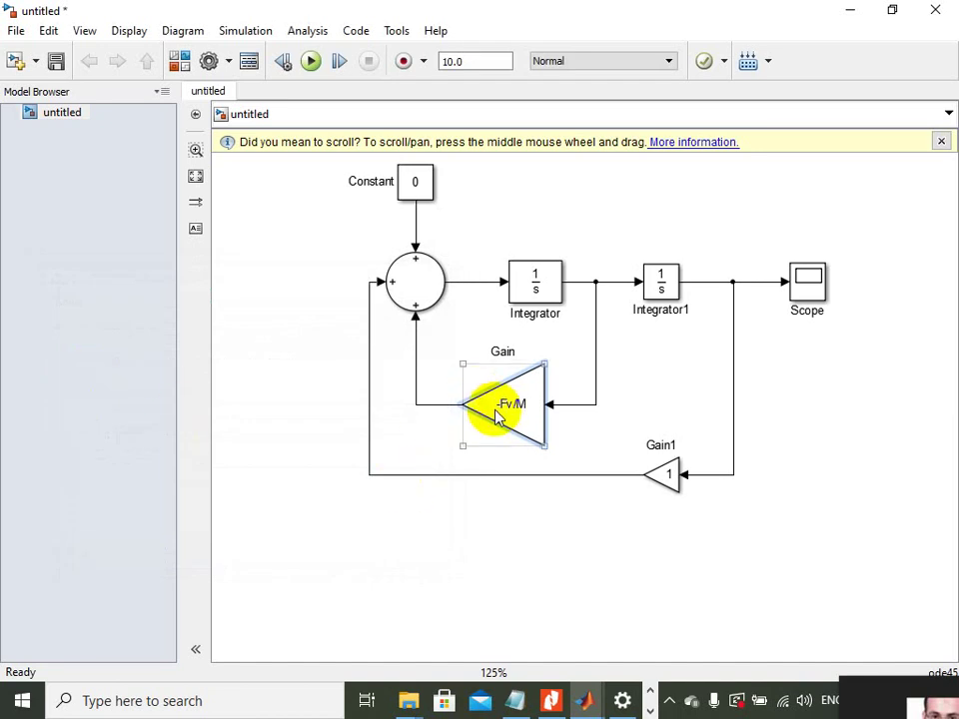
Set the lower Gain block's gain to -K/M and enlarge the block so the full expression fits.
double_click(663, 476)
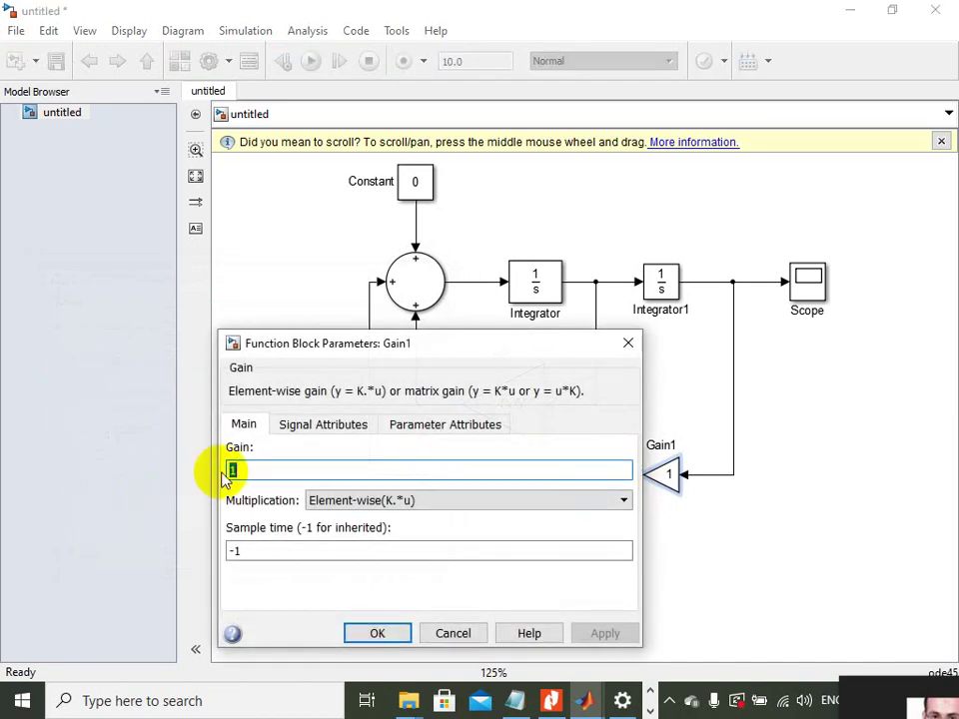
text(-K)
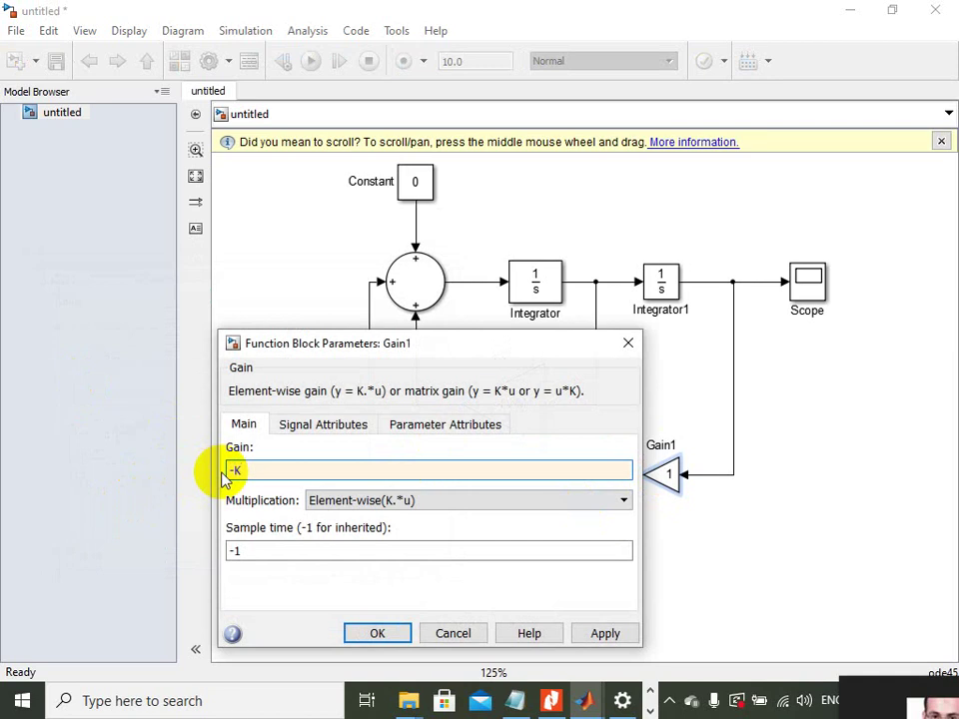
text(/M4)
key(BackSpace)
key(Return)
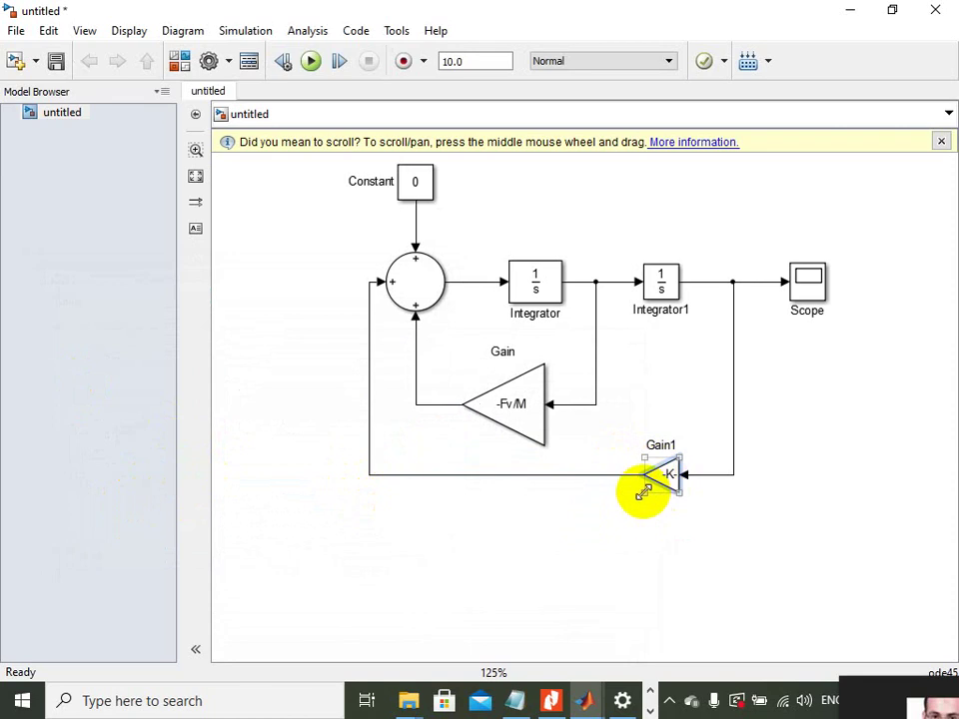
drag(643, 492, 554, 557)
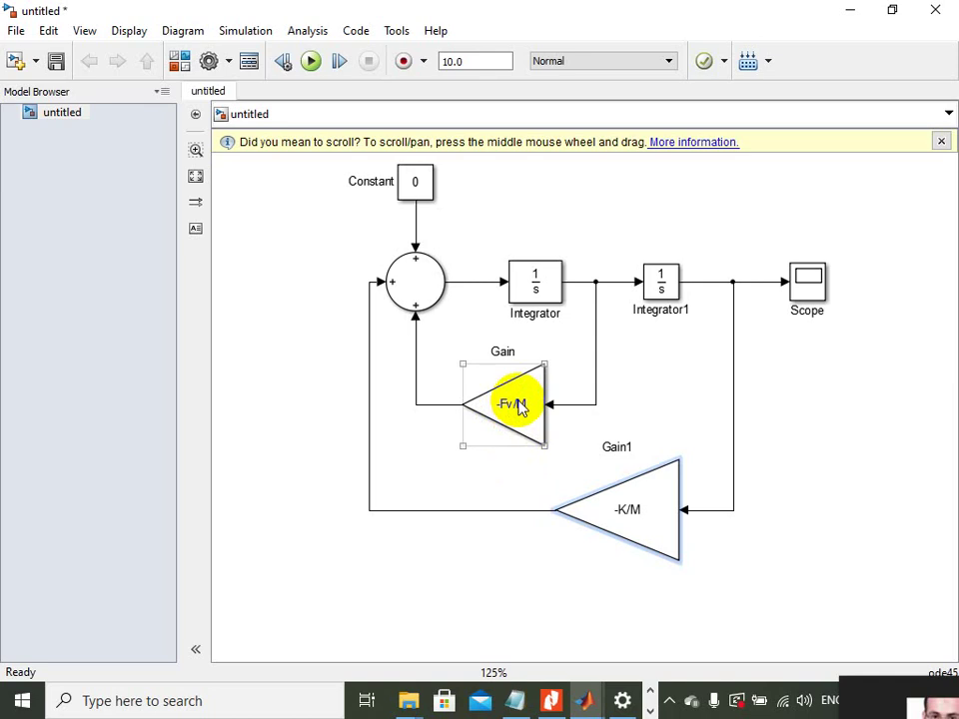
click(522, 460)
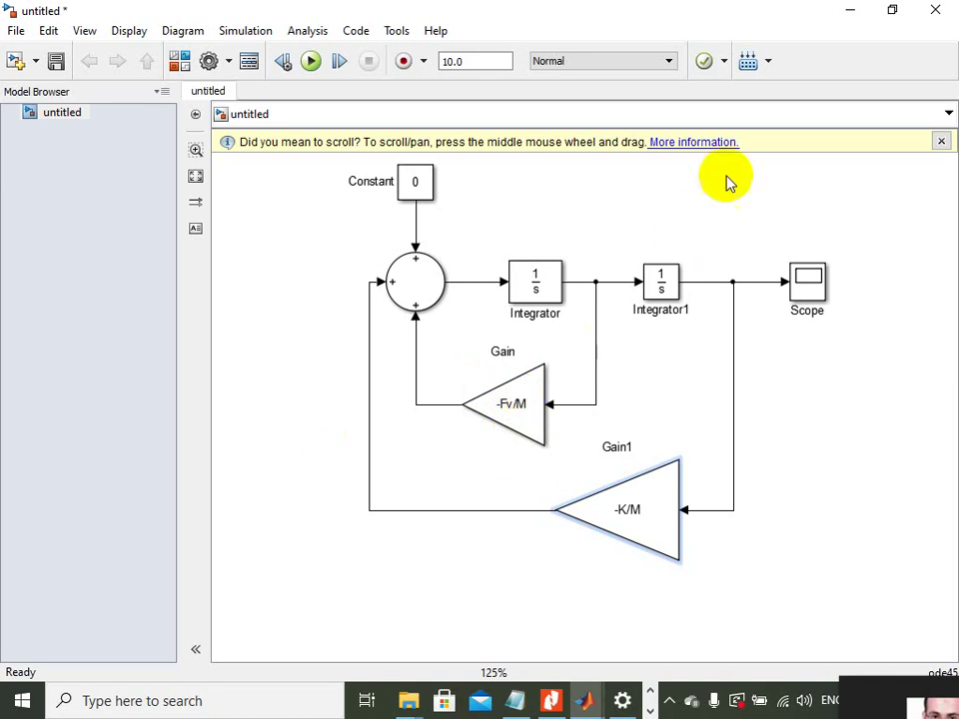
click(488, 428)
click(421, 347)
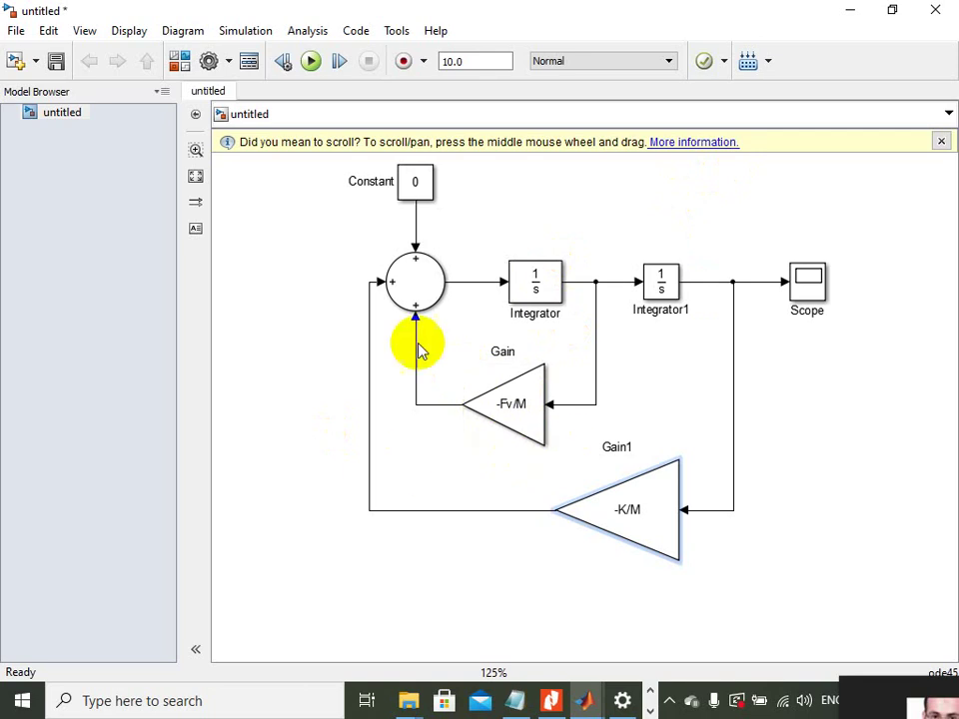